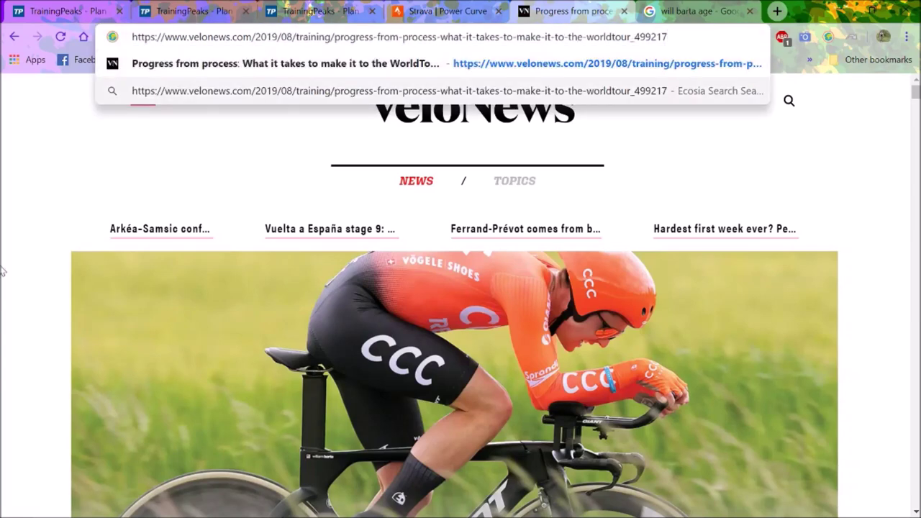
Scroll the VeloNews article down to Wilson's U23 benchmarks, including 20 minutes at 5.5-5.8 W/kg.
click(2, 317)
scroll(2, 317, down, 2)
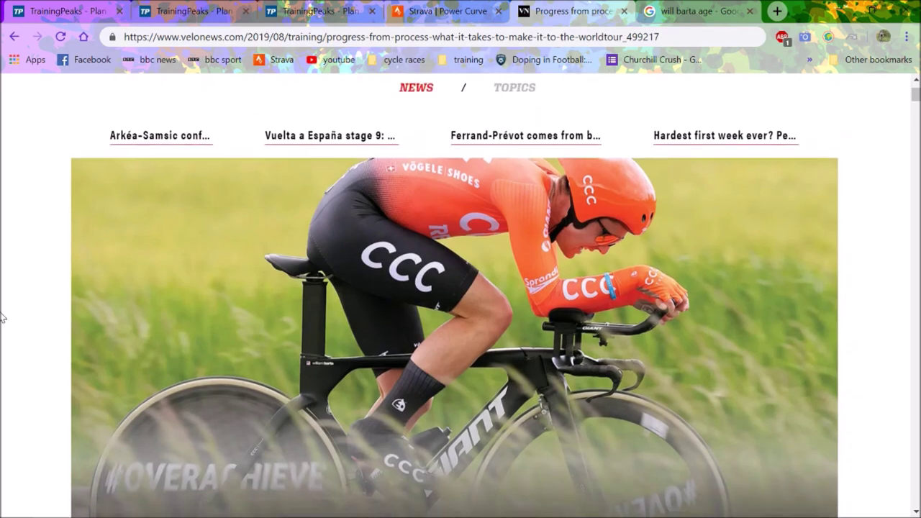
scroll(2, 316, down, 1)
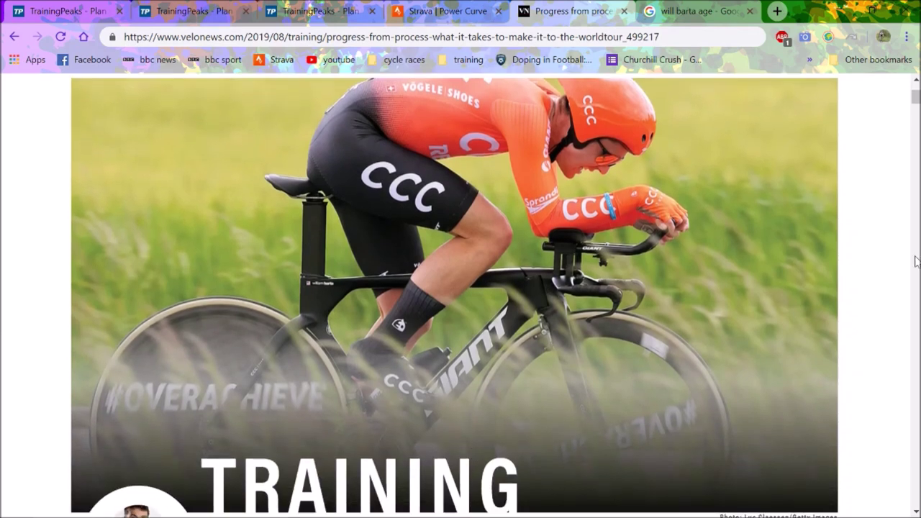
scroll(916, 260, down, 20)
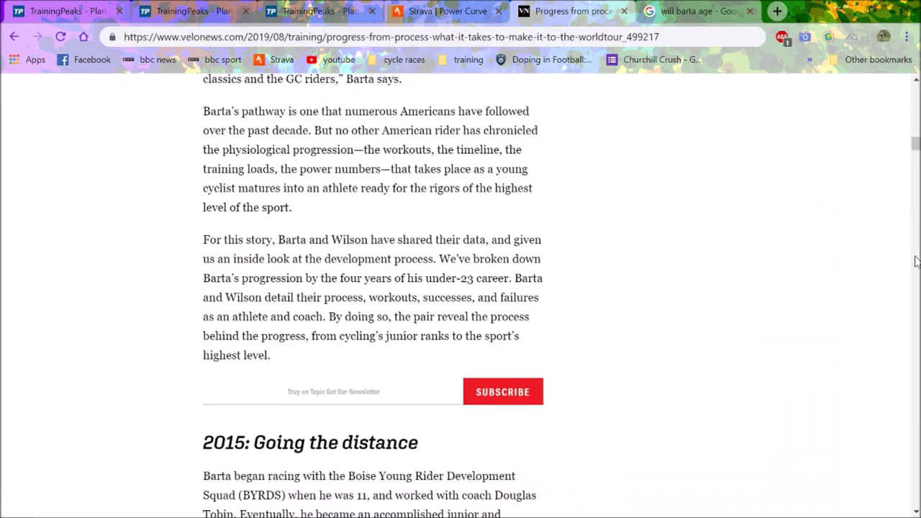
drag(916, 145, 913, 207)
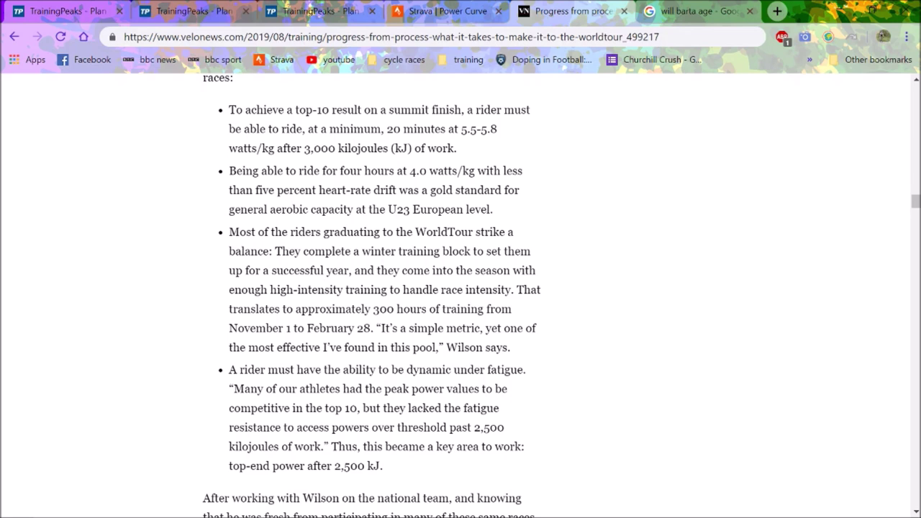
Pick out the 20-minute W/kg, 3,000 kJ and four-hour 4.0 W/kg benchmarks.
drag(387, 129, 446, 148)
click(444, 147)
drag(309, 148, 373, 148)
click(372, 148)
drag(409, 170, 464, 190)
click(464, 190)
Read on to the 300 training hours and fatigue resistance past 2,500 kJ points.
scroll(466, 192, down, 1)
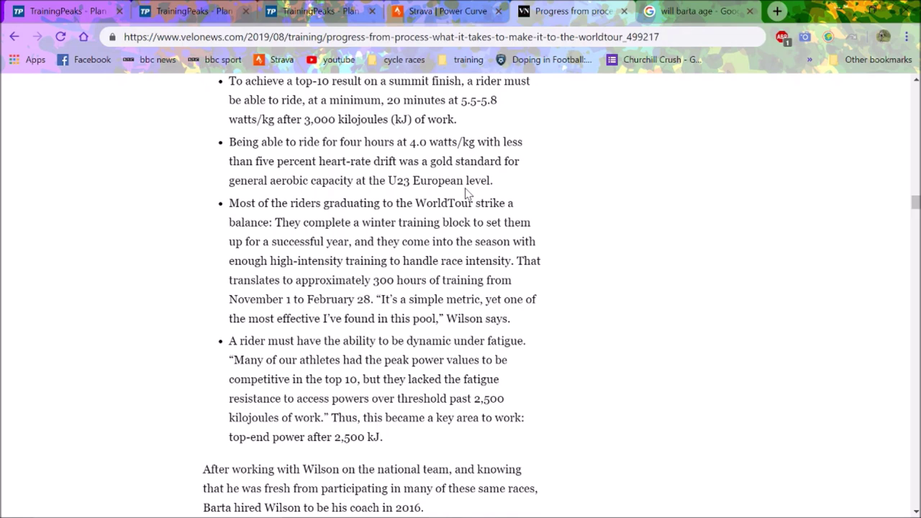
scroll(466, 193, down, 2)
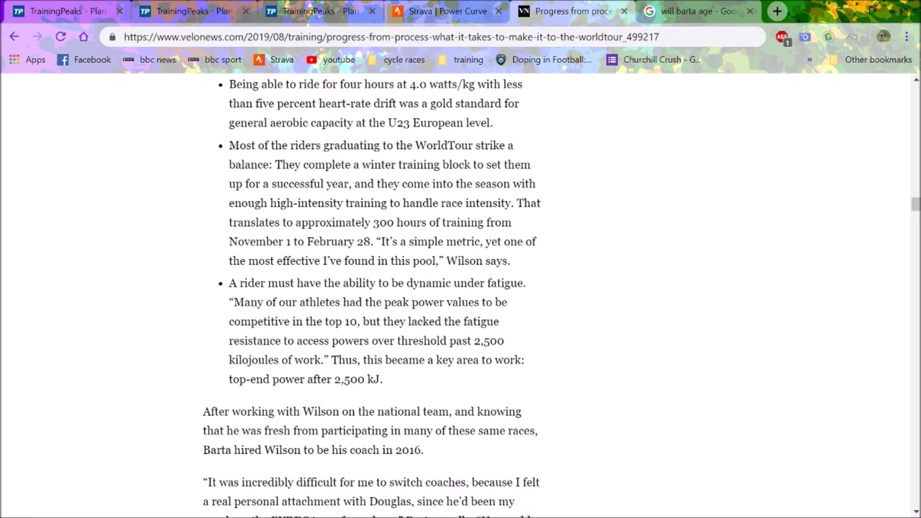
double_click(381, 223)
click(382, 222)
scroll(381, 222, down, 1)
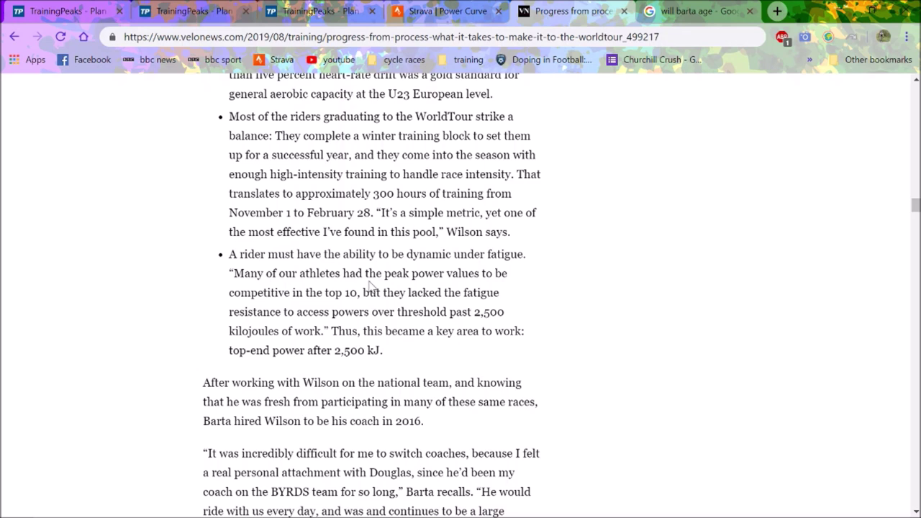
drag(369, 311, 374, 331)
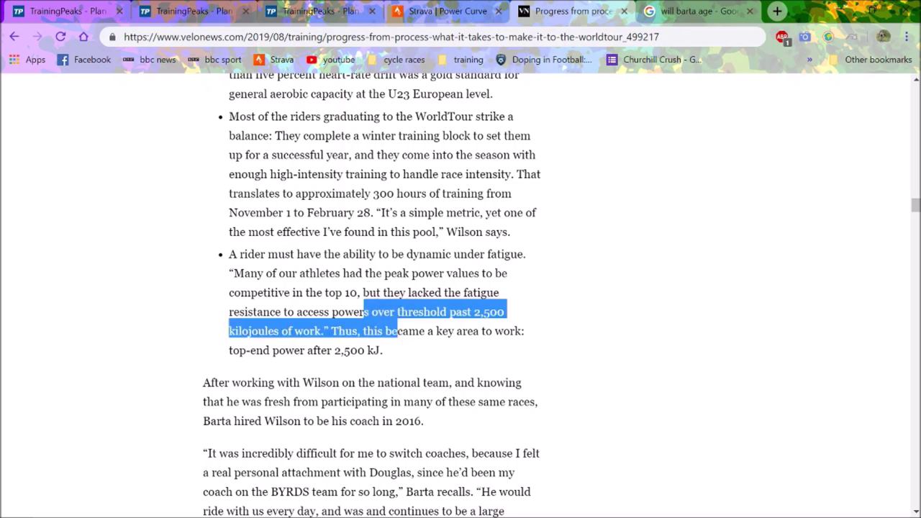
click(374, 331)
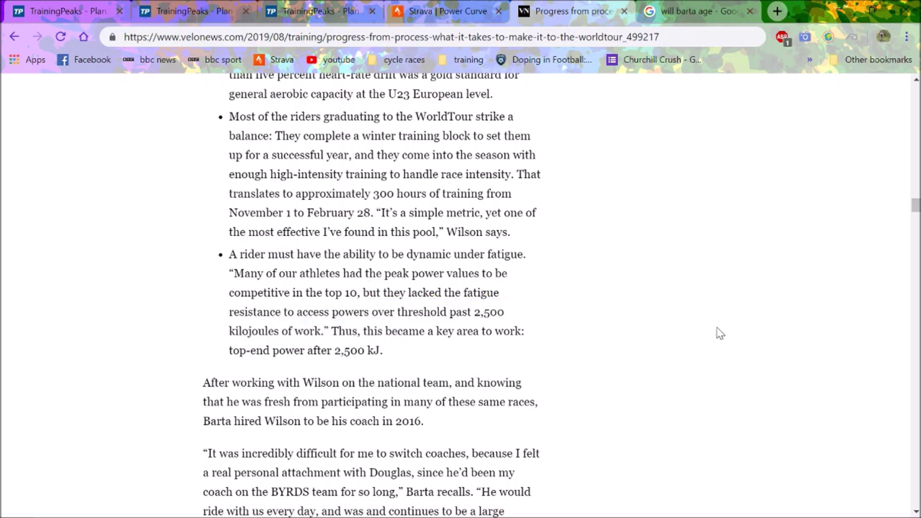
scroll(772, 199, up, 2)
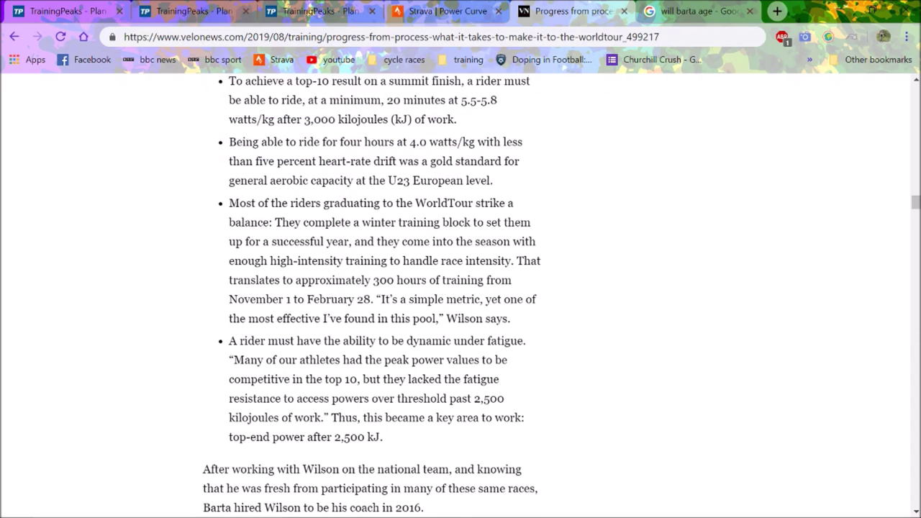
scroll(374, 427, down, 1)
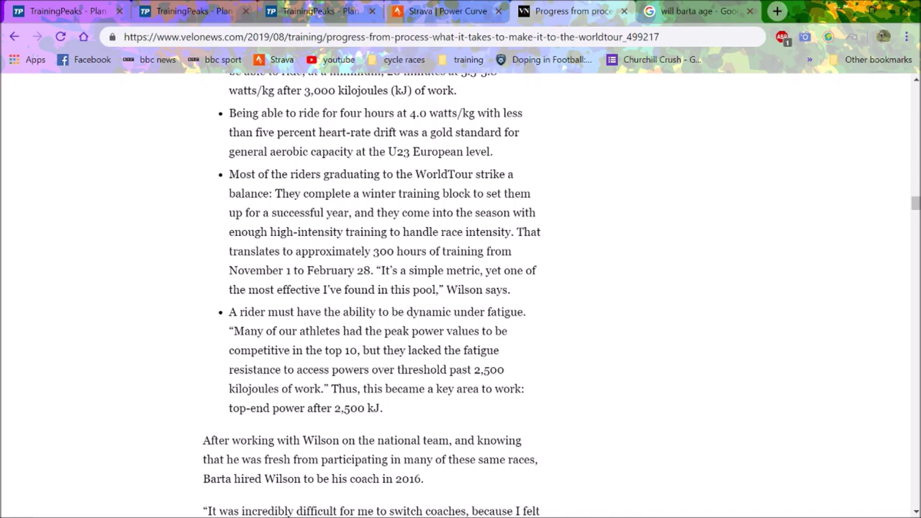
Scroll past the 2016 section to Barta's 'Progress from Process' 2016–2018 power table.
scroll(851, 414, down, 5)
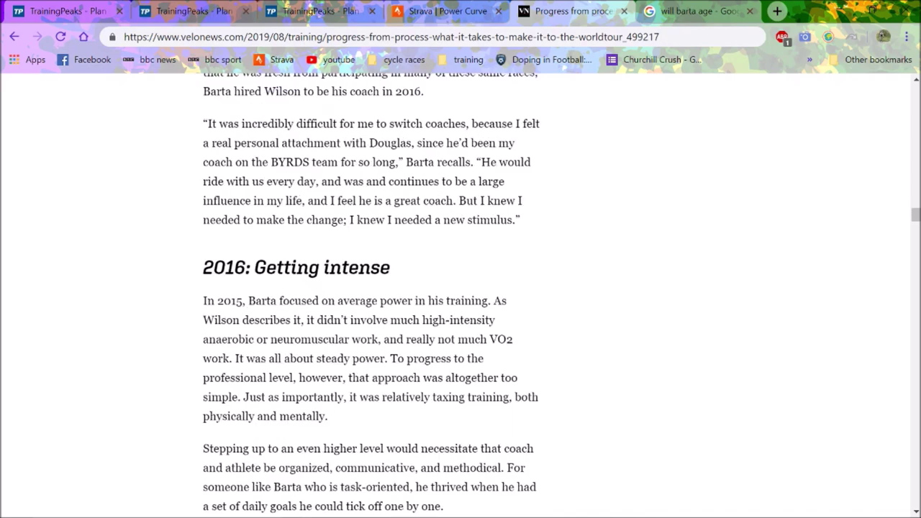
scroll(852, 413, up, 1)
scroll(851, 413, down, 3)
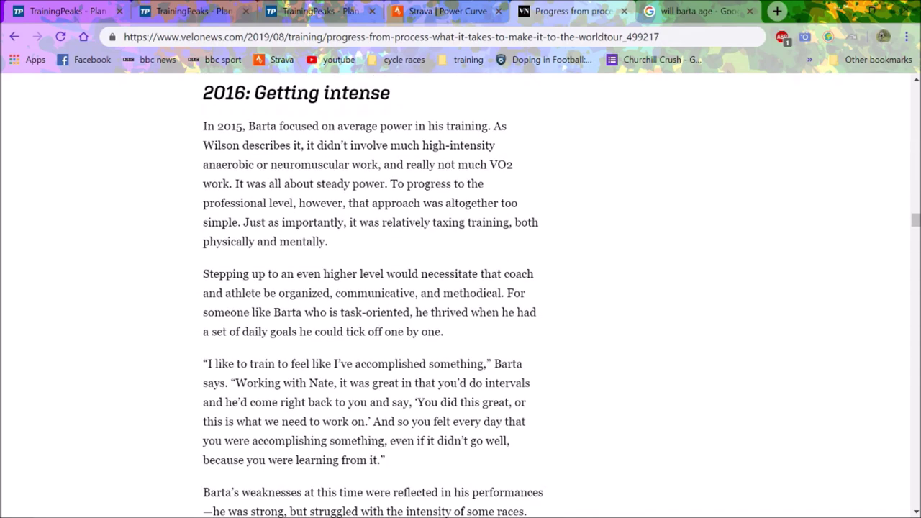
scroll(373, 303, down, 5)
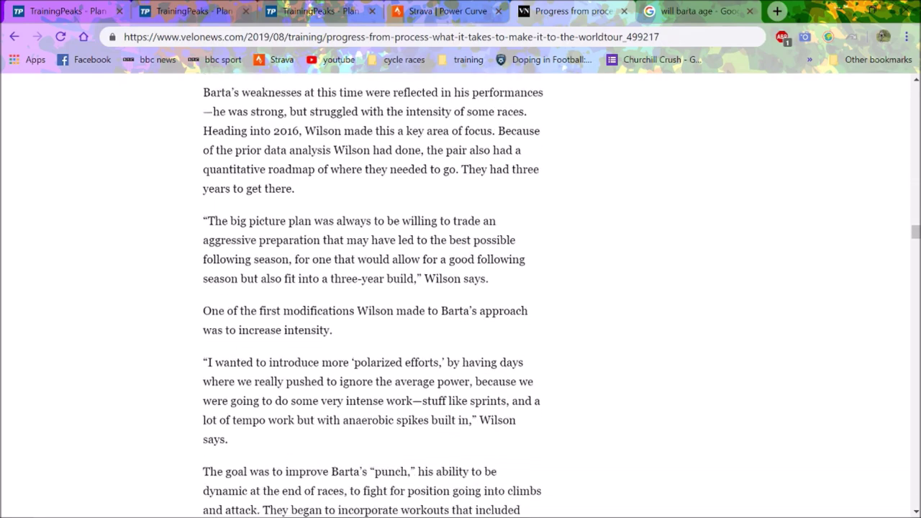
scroll(373, 302, down, 3)
scroll(372, 302, down, 7)
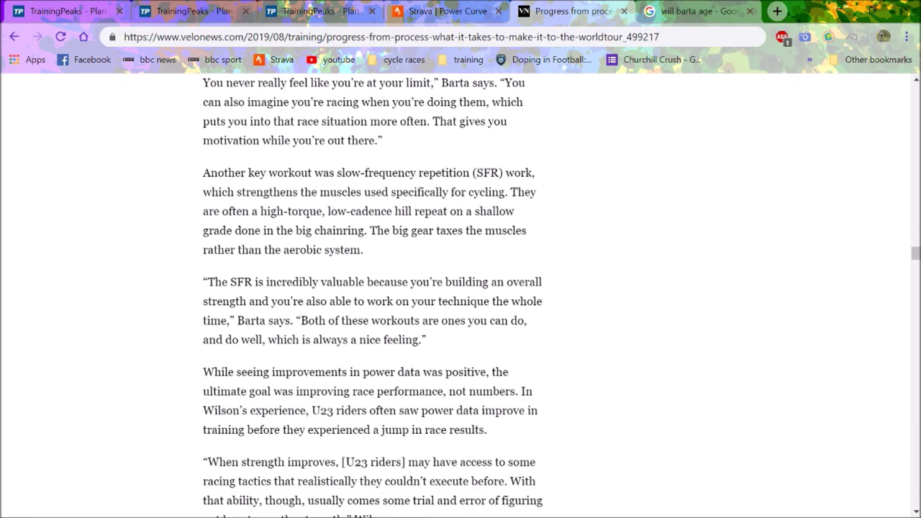
scroll(373, 302, down, 5)
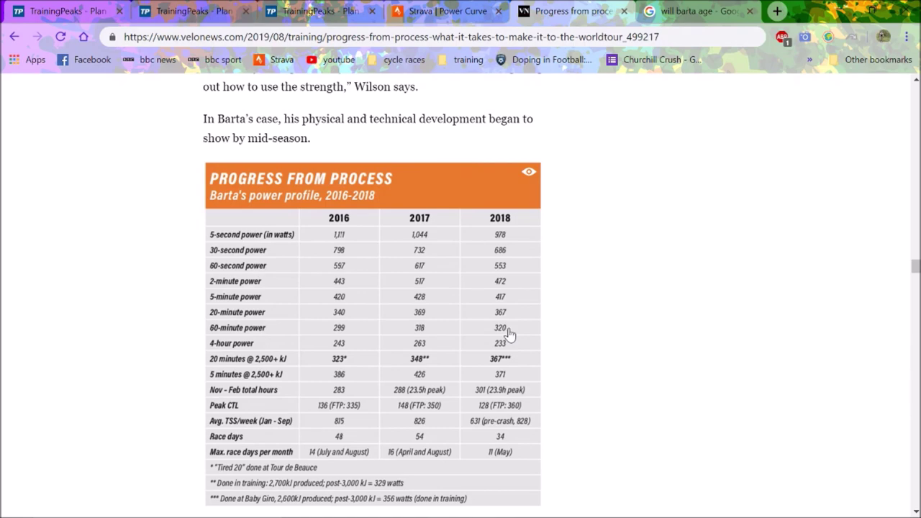
Glance at the rider-age search, then enlarge and close the 2016–2018 power-profile table image.
click(669, 9)
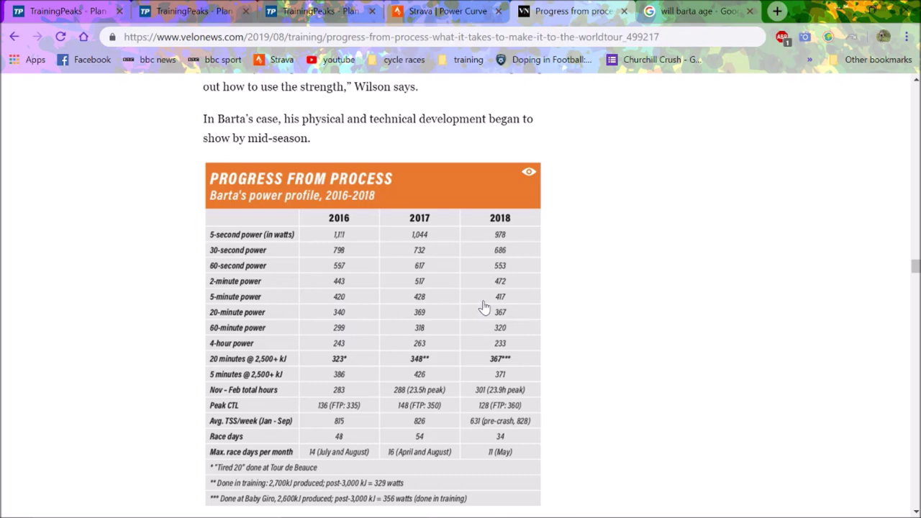
click(335, 316)
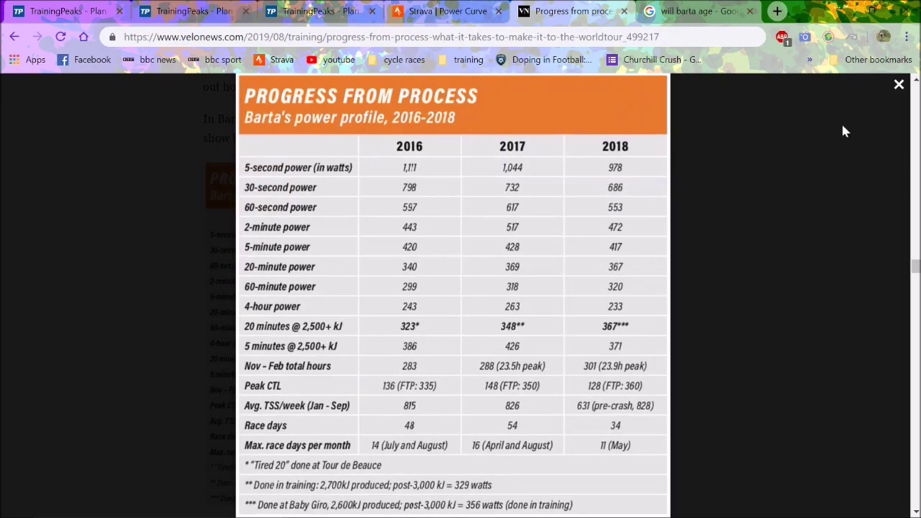
click(899, 85)
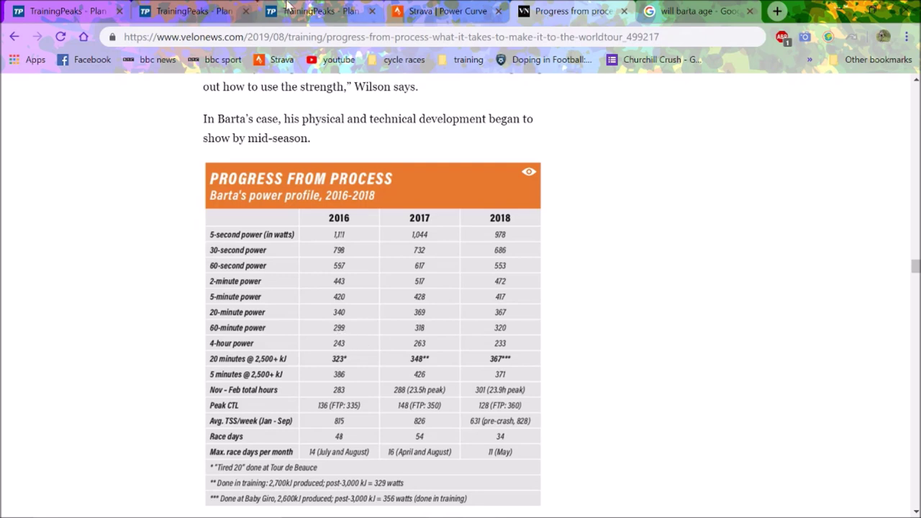
key(ctrl+shift+Tab)
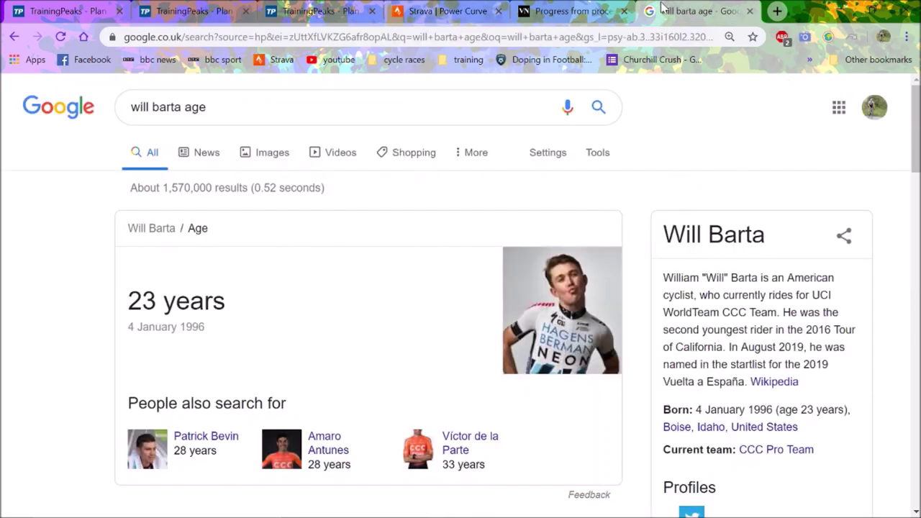
Return to the VeloNews power table, then bring up the TrainingPeaks Duration by Week chart.
click(565, 11)
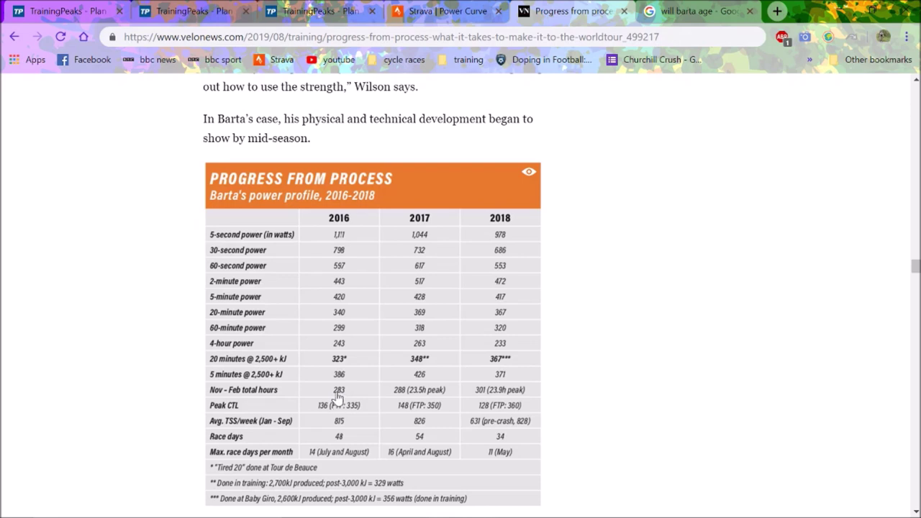
click(322, 10)
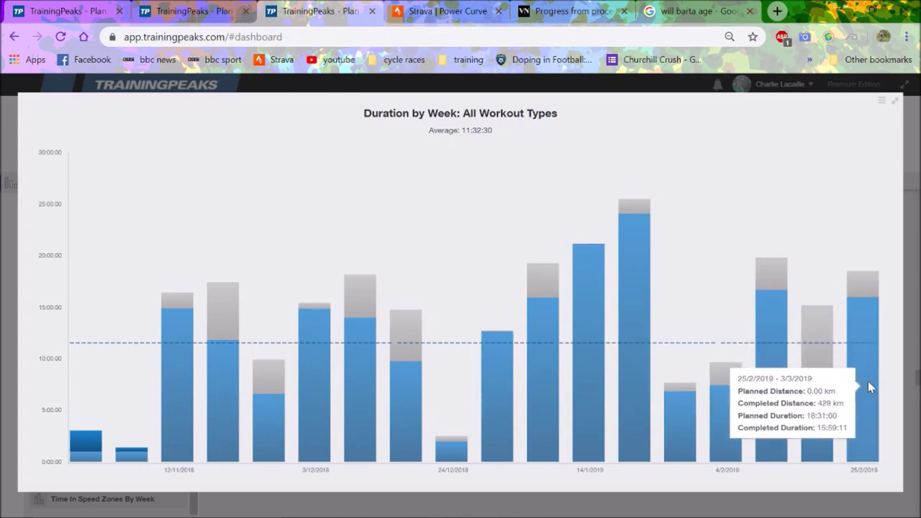
Compare planned and completed hours for the February 2019 weeks in the Duration by Week chart.
mouse_move(818, 365)
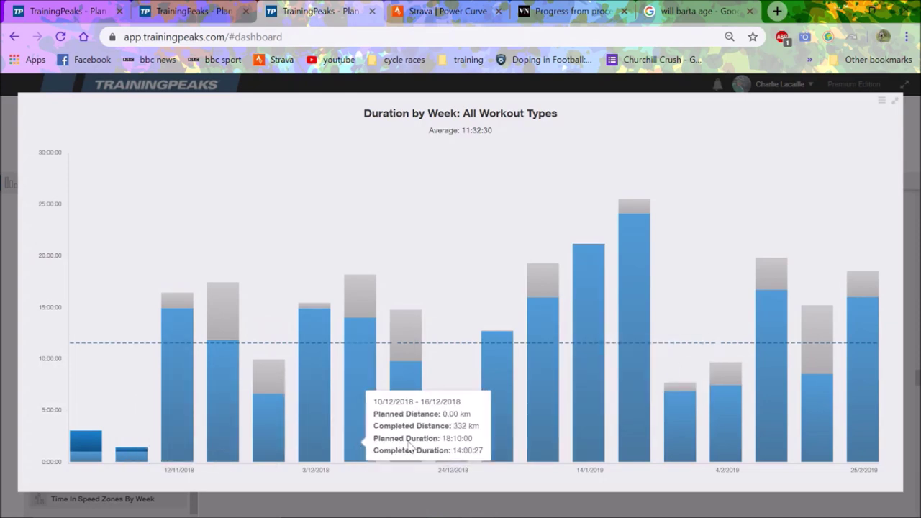
mouse_move(456, 460)
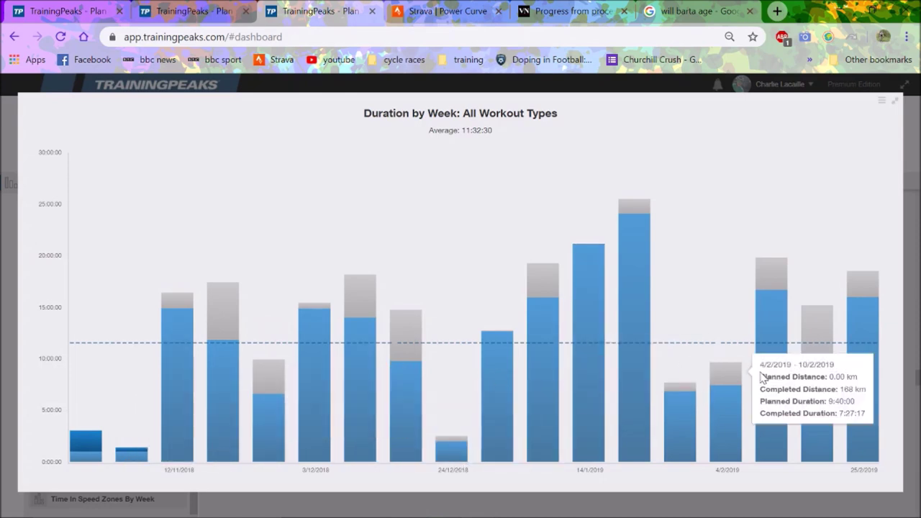
mouse_move(671, 408)
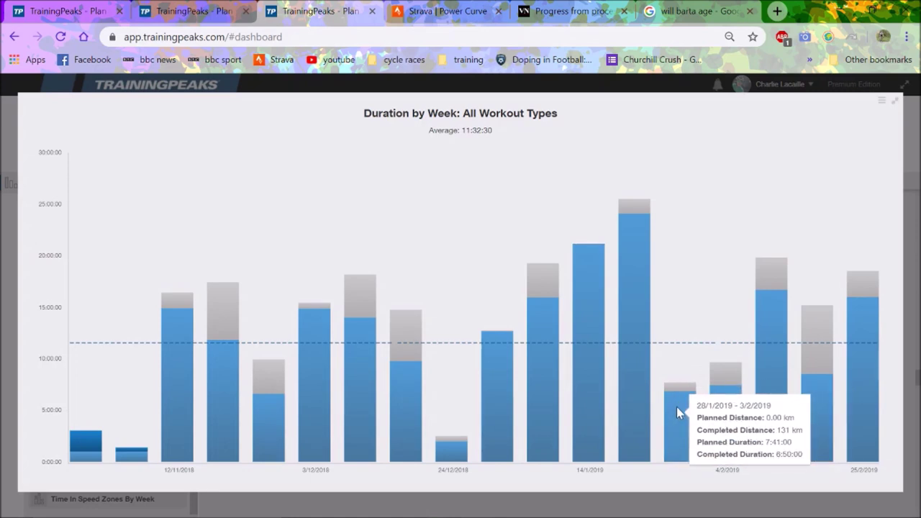
mouse_move(773, 409)
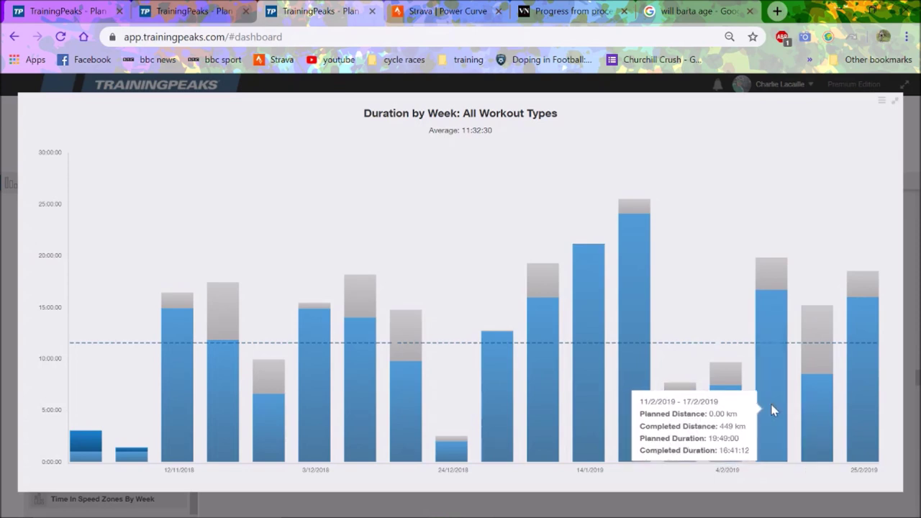
mouse_move(814, 402)
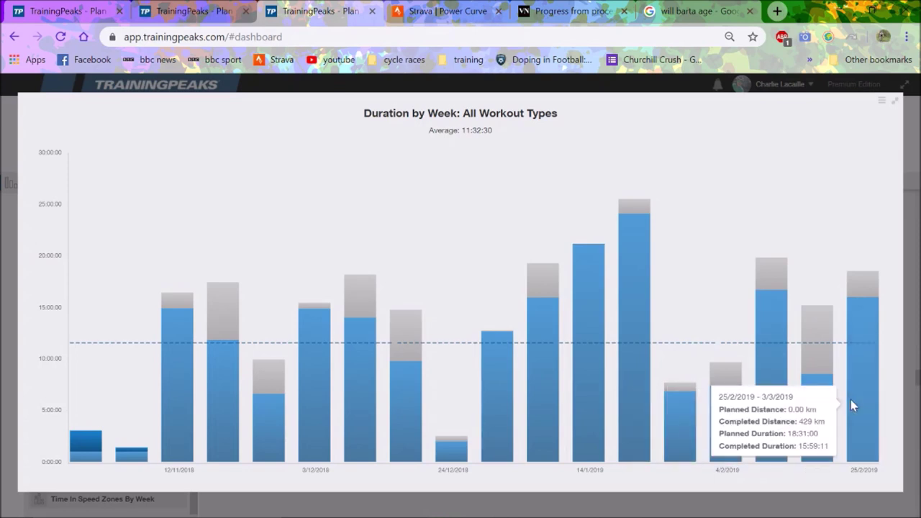
mouse_move(774, 381)
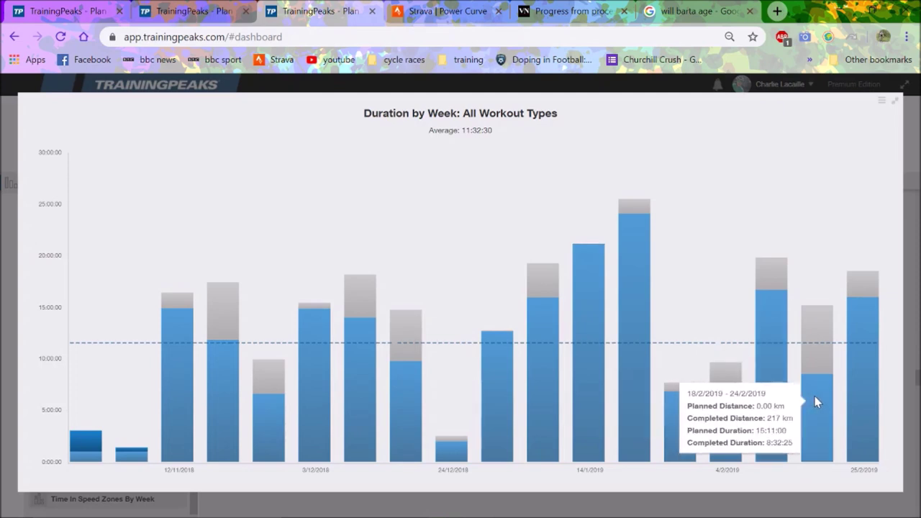
mouse_move(848, 397)
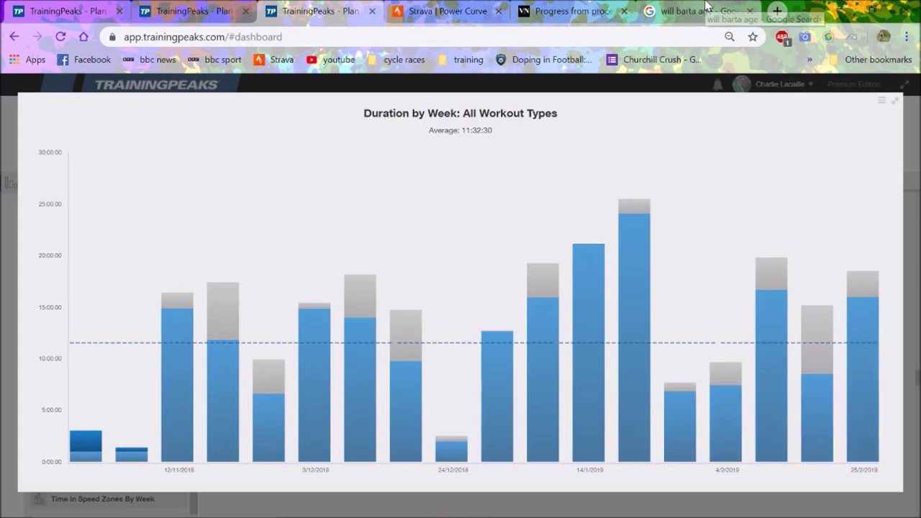
click(578, 9)
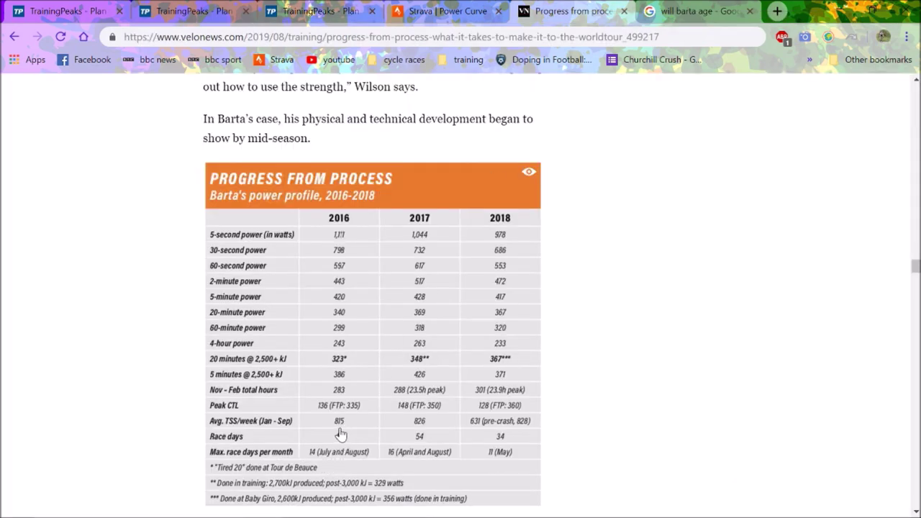
Scroll the VeloNews article so the full 2016–2018 power-profile table is visible.
scroll(339, 437, down, 1)
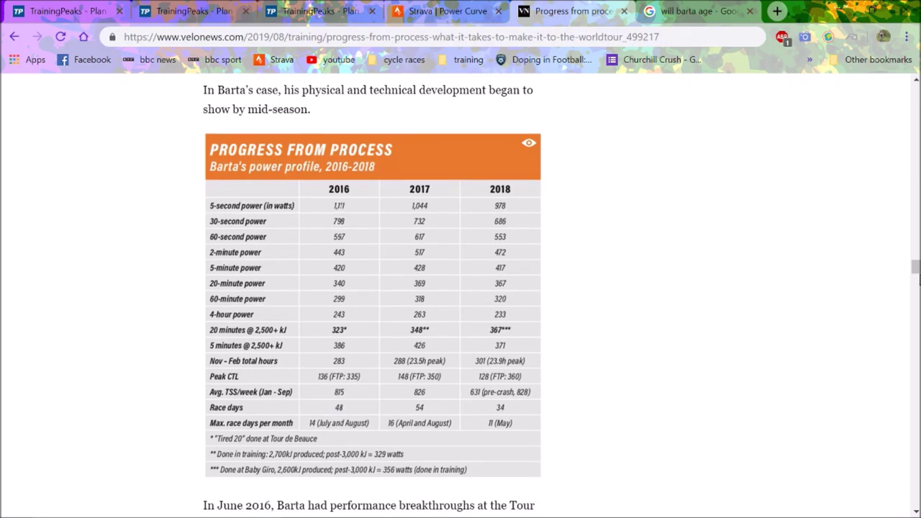
drag(916, 269, 916, 271)
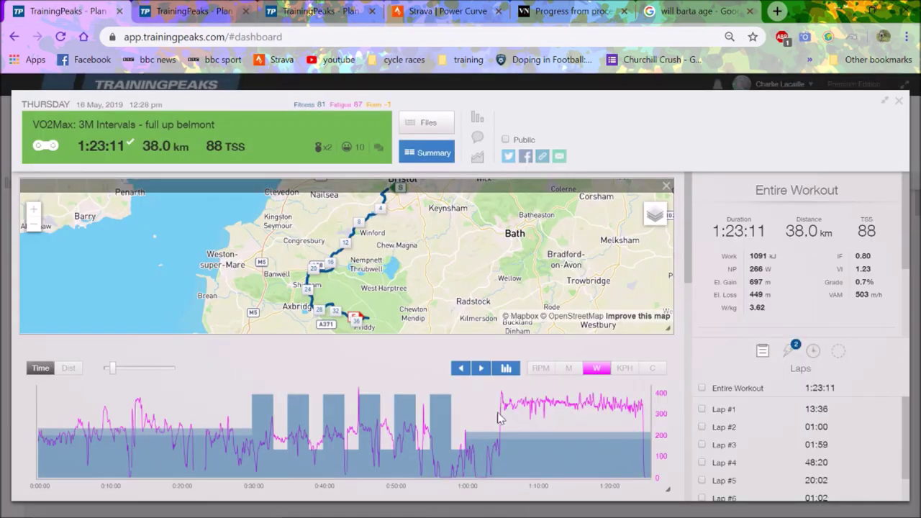
Select the ride from the 1:04:56 spike to the end, showing 350 W normalized power.
mouse_move(502, 415)
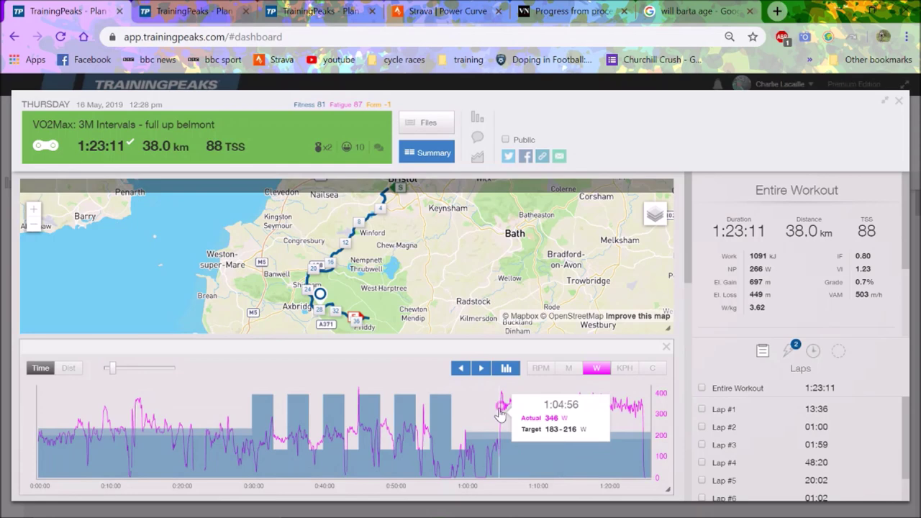
drag(502, 415, 644, 444)
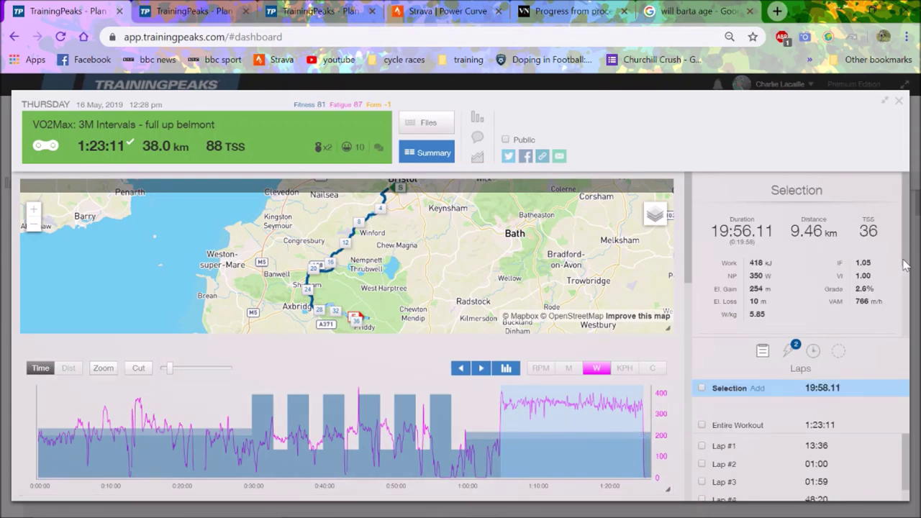
click(665, 10)
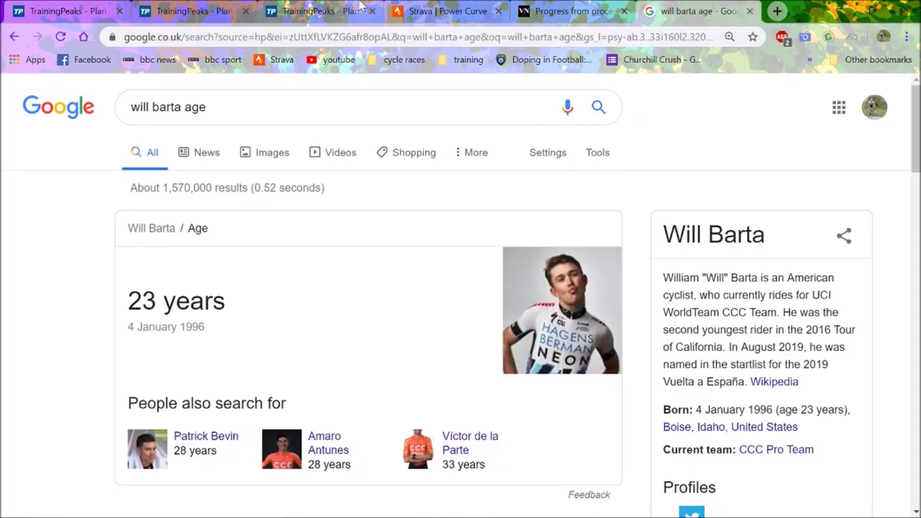
Go back to the VeloNews table showing 323 W for 20 minutes past 2,500 kJ.
click(592, 9)
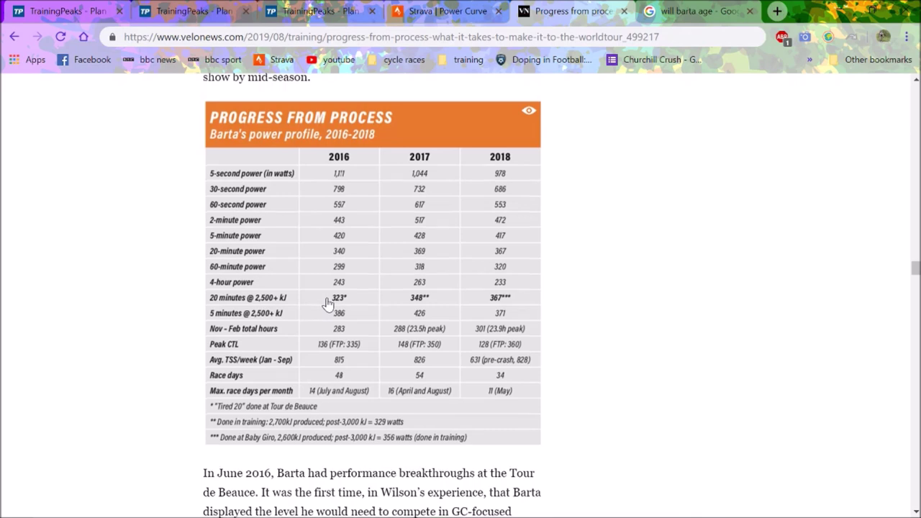
Scroll to the 'tired 20' paragraph and pick out the 323 watts (~5.5 w/kg) 2016 best.
scroll(327, 303, down, 1)
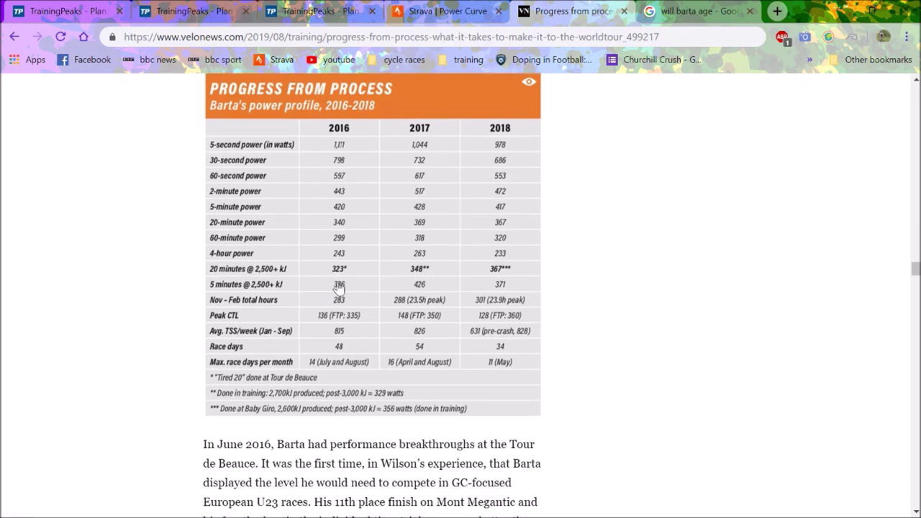
scroll(374, 251, down, 3)
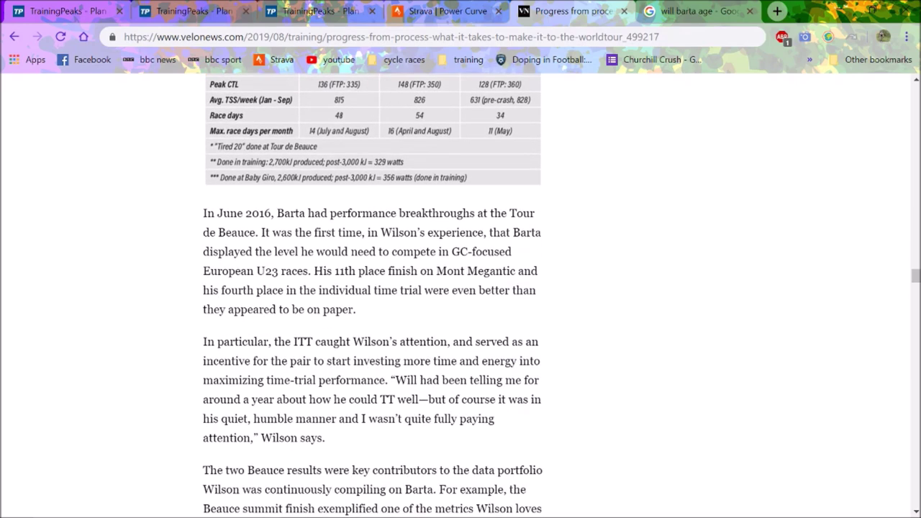
scroll(372, 295, down, 4)
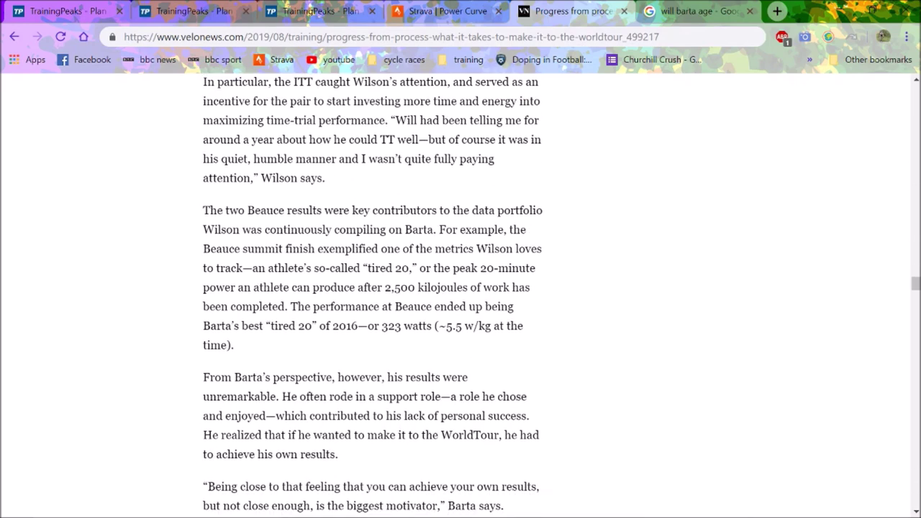
scroll(388, 281, down, 1)
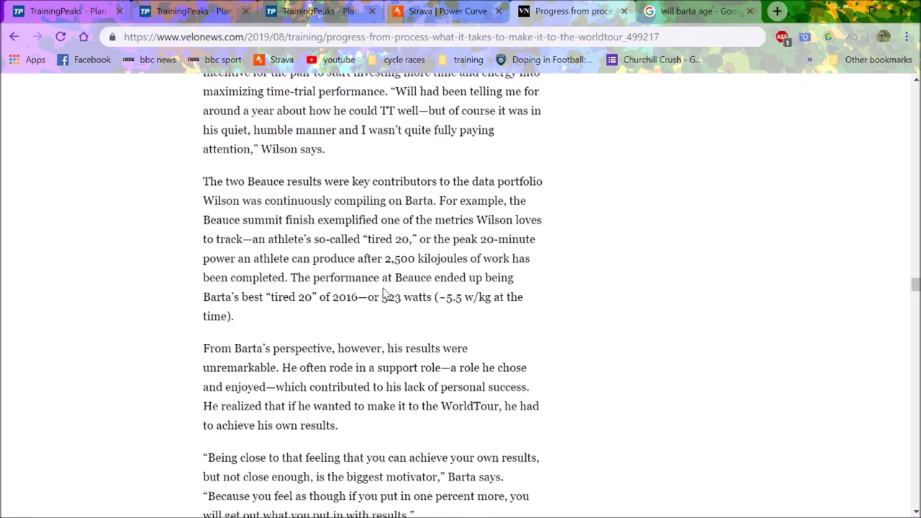
drag(382, 296, 434, 309)
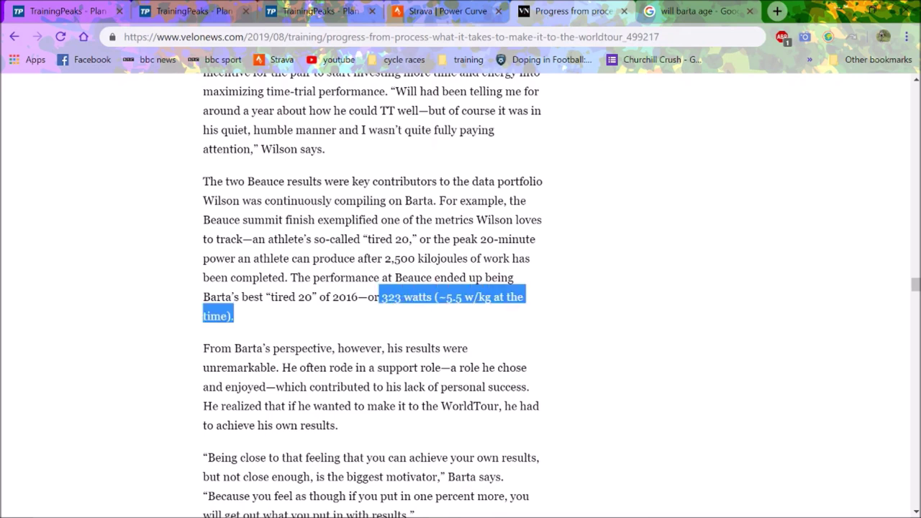
click(434, 308)
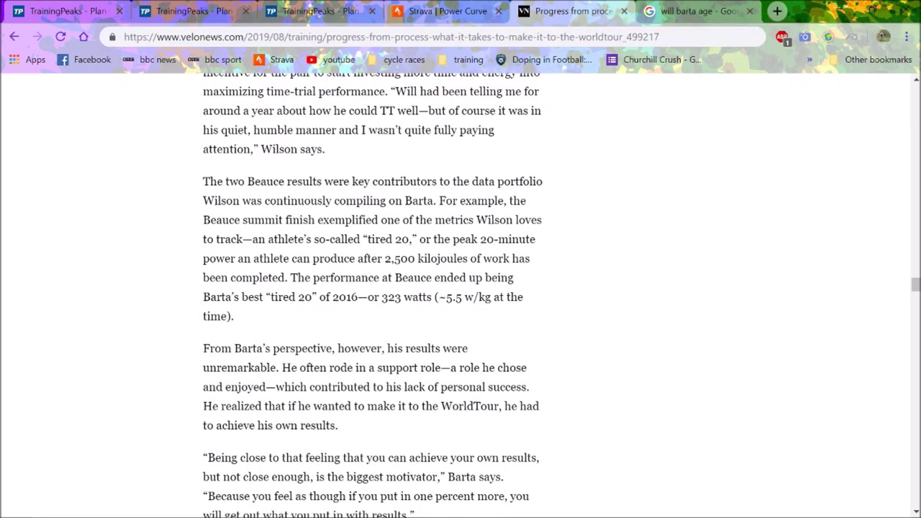
scroll(500, 109, down, 1)
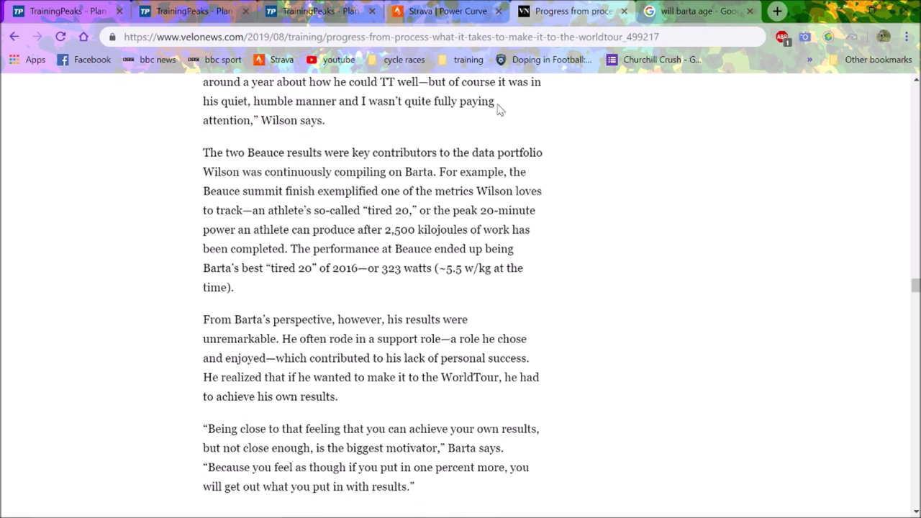
scroll(500, 110, down, 1)
scroll(500, 109, down, 1)
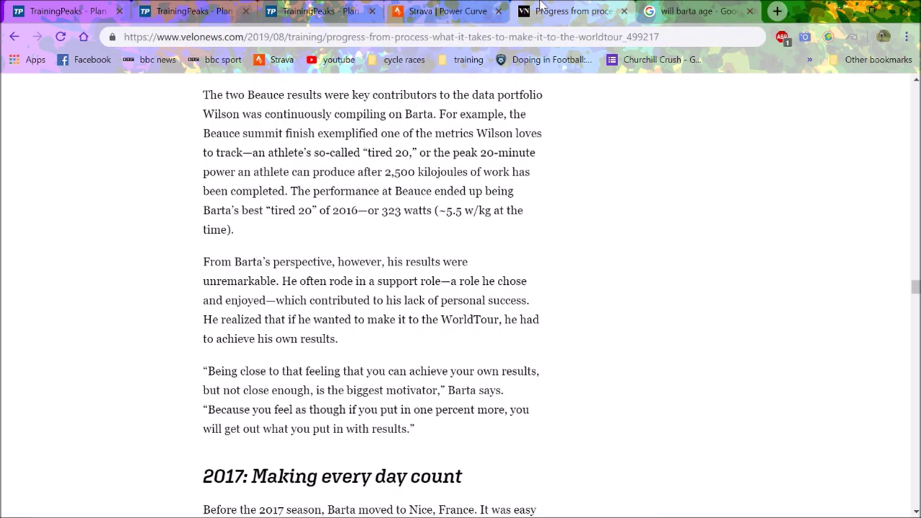
Scroll the Barta article past the time-trial photo to the 2017 race days and Tour de l'Avenir table.
key(Down)
key(Down)
key(Down)
key(Down)
key(Down)
key(Down)
key(Down)
key(Down)
key(Down)
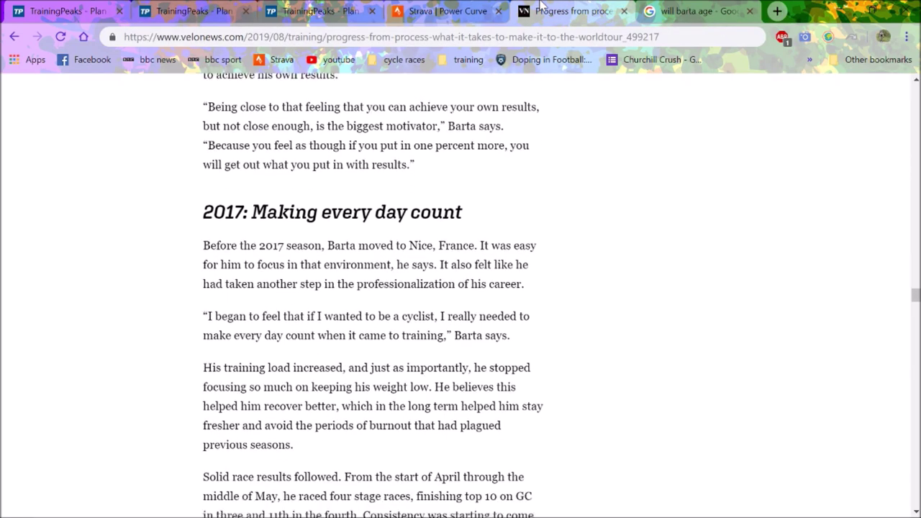
key(Down)
key(Down)
key(Down)
key(Down)
key(Down)
key(Down)
key(Down)
key(Up)
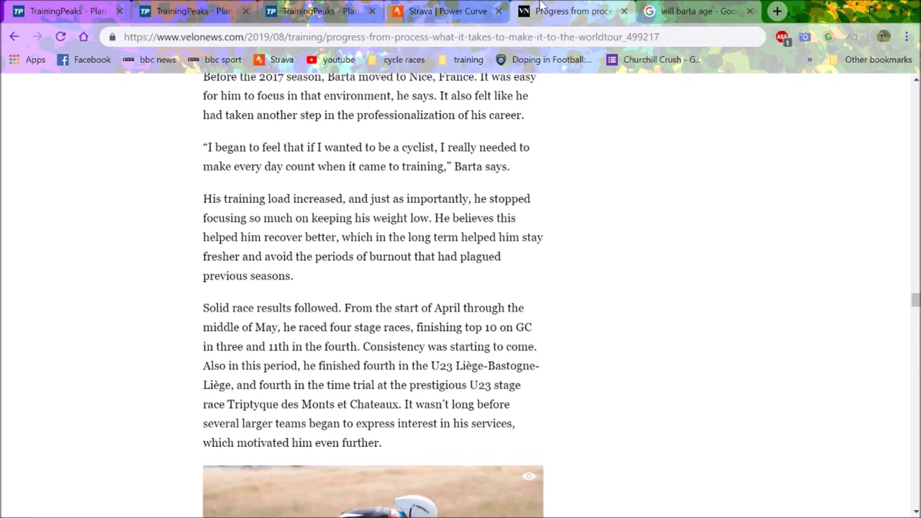
key(Down)
key(Down)
key(Down)
key(Down)
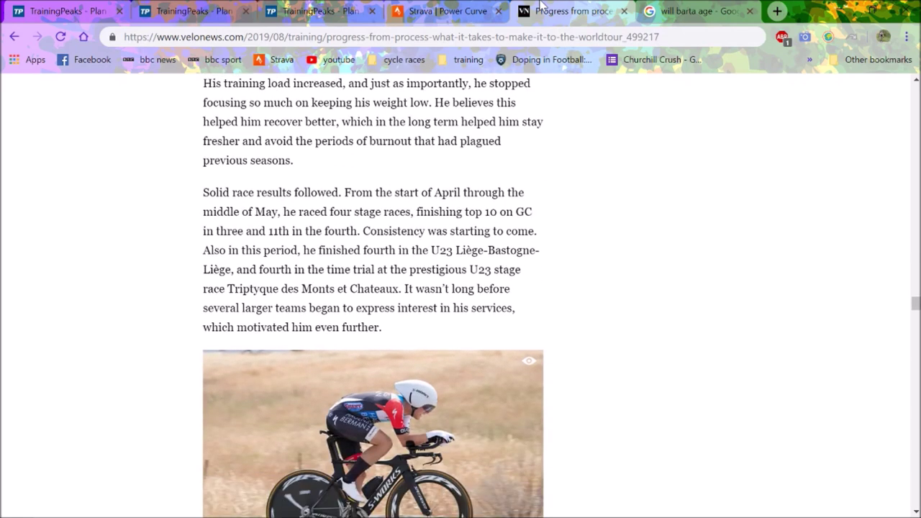
key(Down)
key(Down)
key(Down)
key(Down)
key(Down)
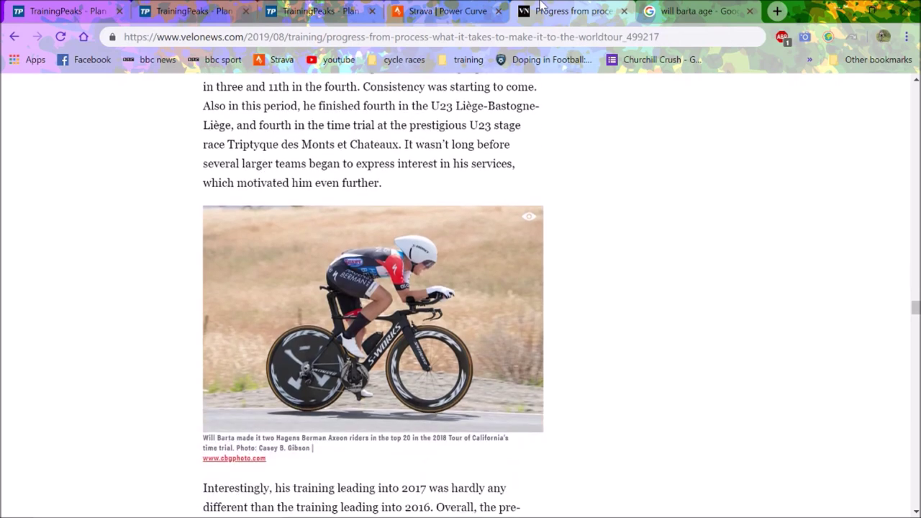
key(Down)
key(Down)
key(Down)
key(Down)
key(Down)
key(Down)
key(Down)
key(Down)
key(Down)
key(Down)
key(Down)
key(Down)
key(Down)
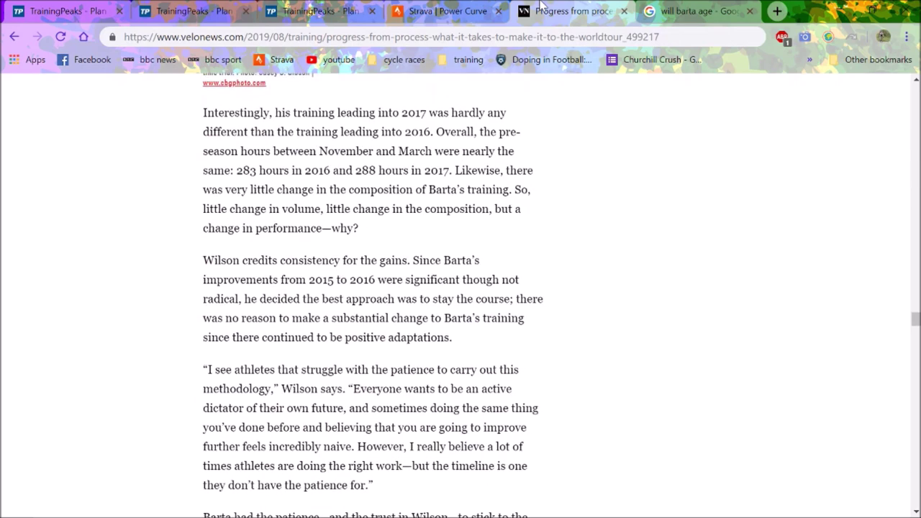
key(Down)
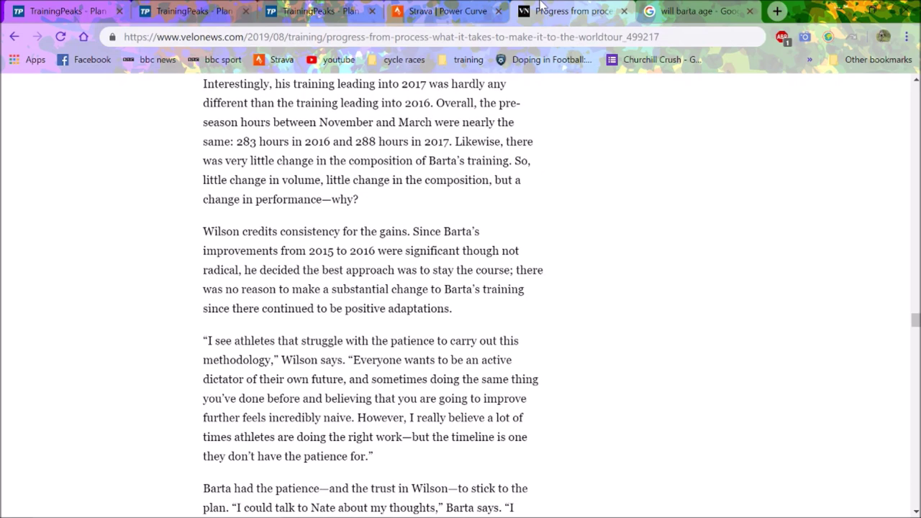
key(Down)
key(Down)
key(Down)
key(Down)
key(Down)
key(Down)
key(Down)
key(Down)
key(Down)
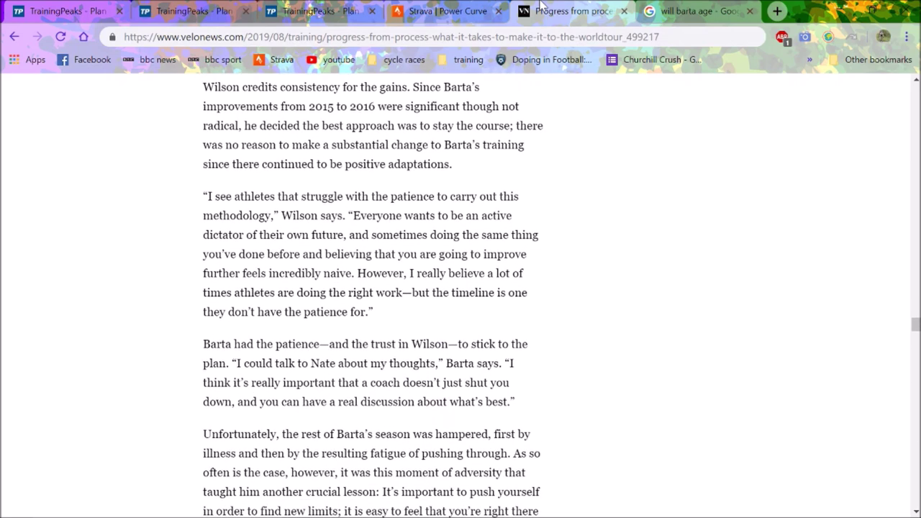
key(Down)
key(Down)
key(Down)
key(Down)
key(Down)
key(Down)
key(Down)
key(Down)
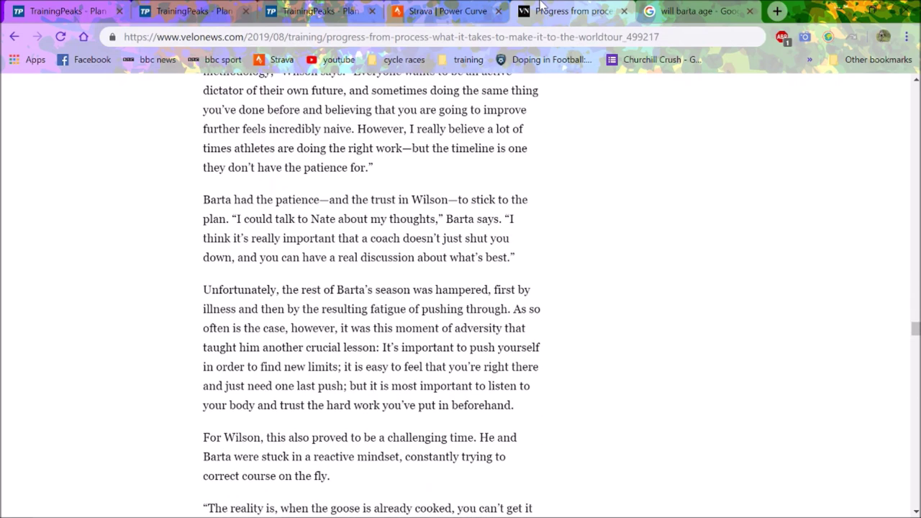
key(Down)
key(Down)
key(Down)
key(Down)
key(Down)
key(Down)
key(Down)
key(Down)
key(Down)
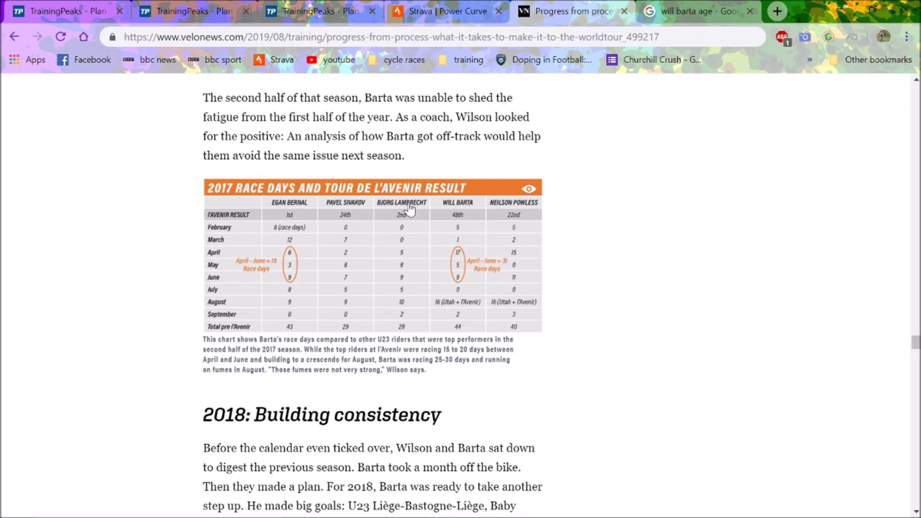
Scroll past the '2018: Building consistency' heading to the long tempo and threshold paragraphs.
key(Down)
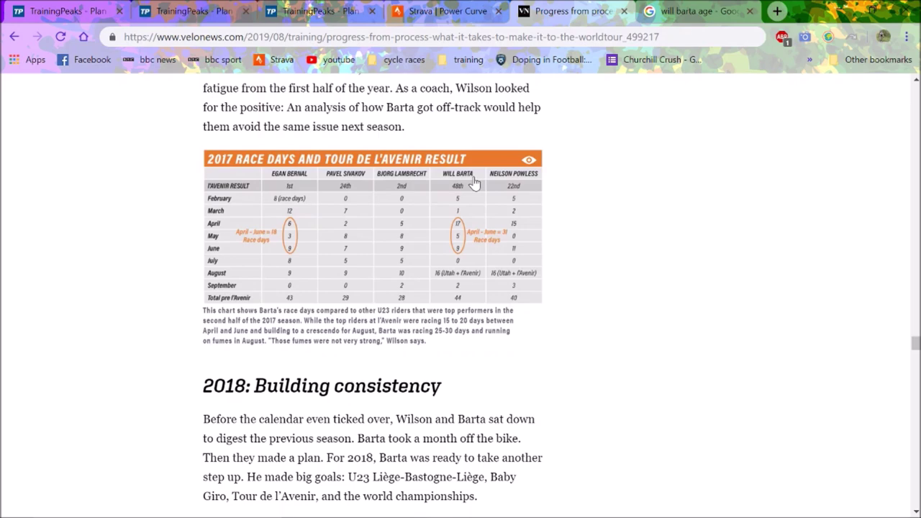
scroll(475, 184, down, 4)
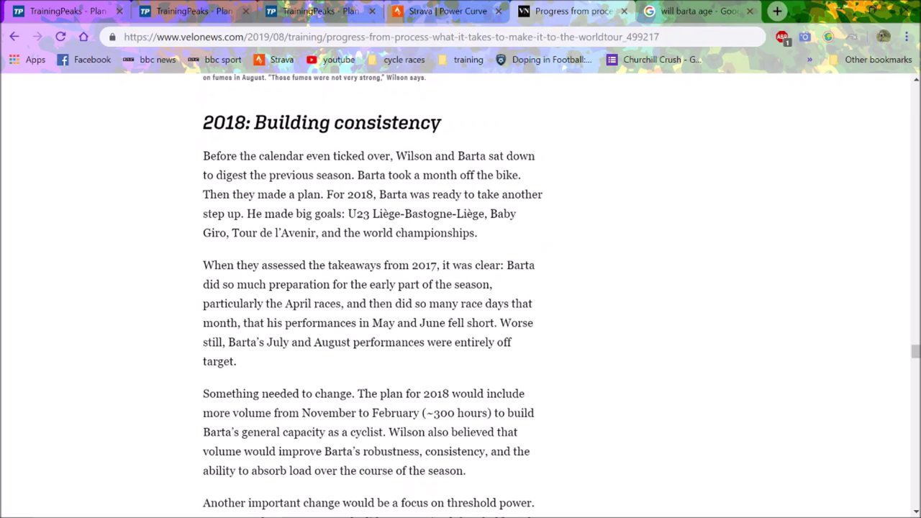
scroll(475, 183, down, 5)
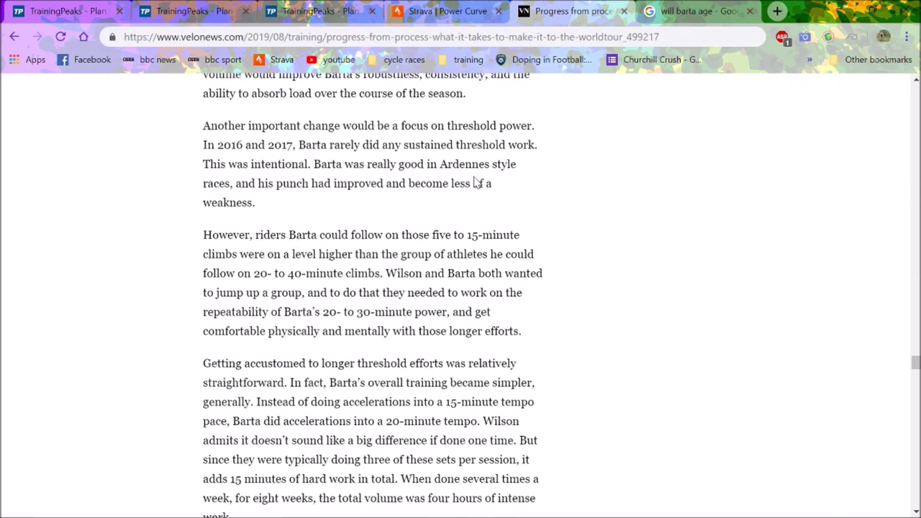
scroll(475, 183, down, 2)
scroll(475, 183, down, 3)
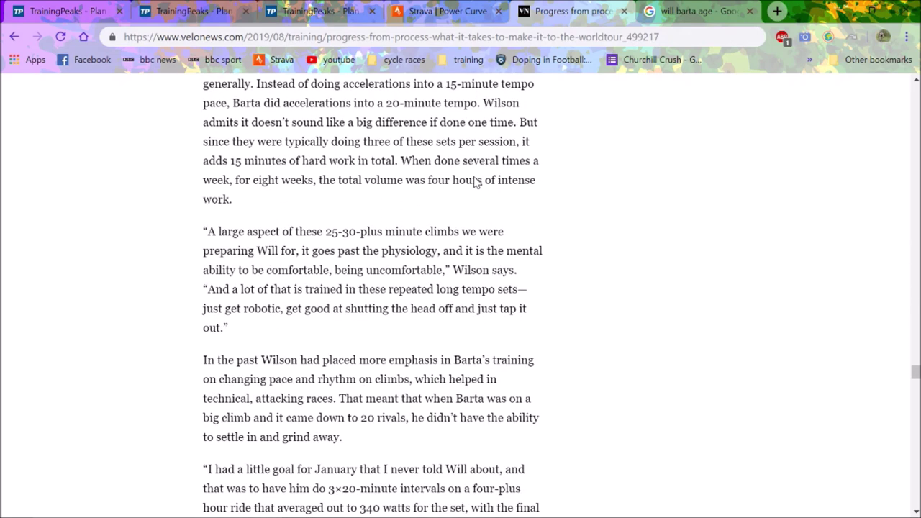
scroll(475, 183, down, 5)
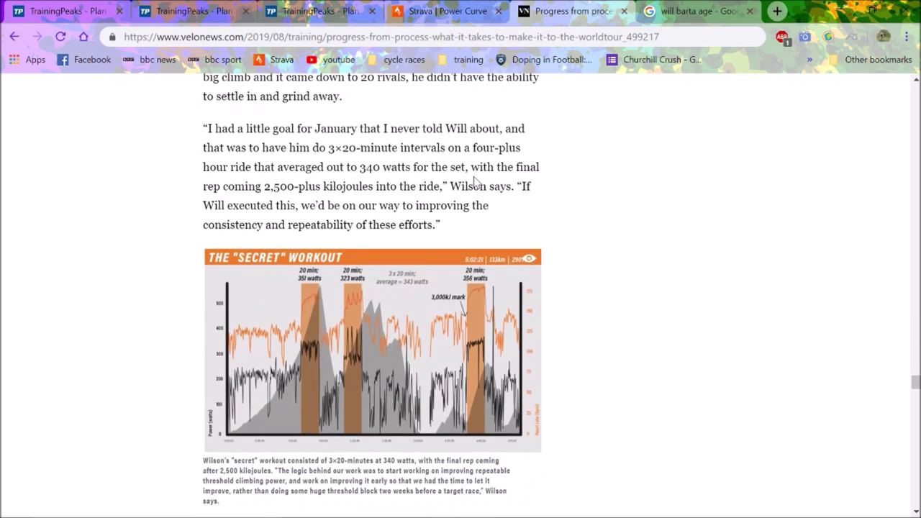
Bring the 'Secret' workout chart into view and open a new tab for a watts/kg calculation.
scroll(475, 183, down, 1)
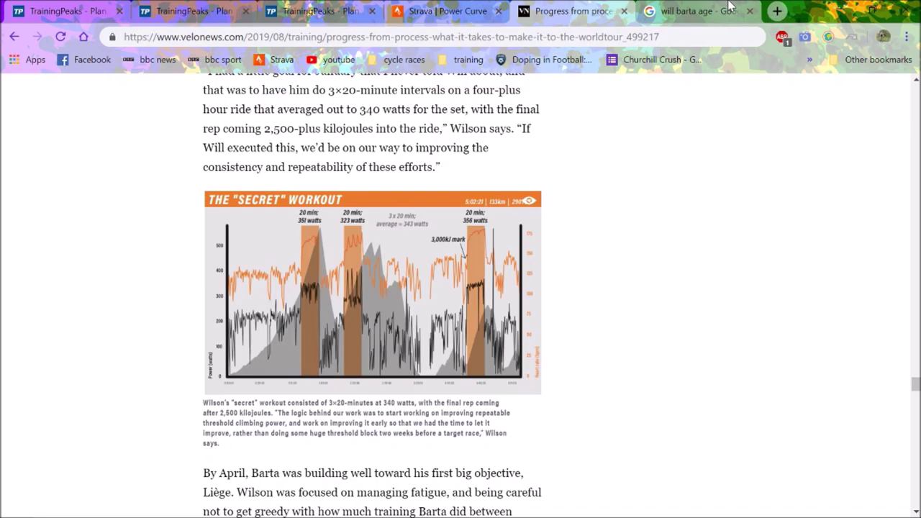
key(ctrl+t)
text(356/59)
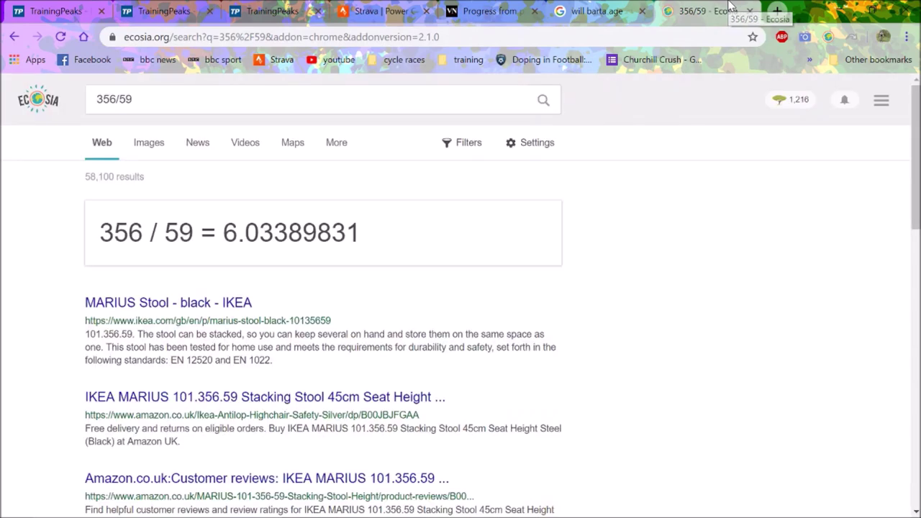
key(ctrl+w)
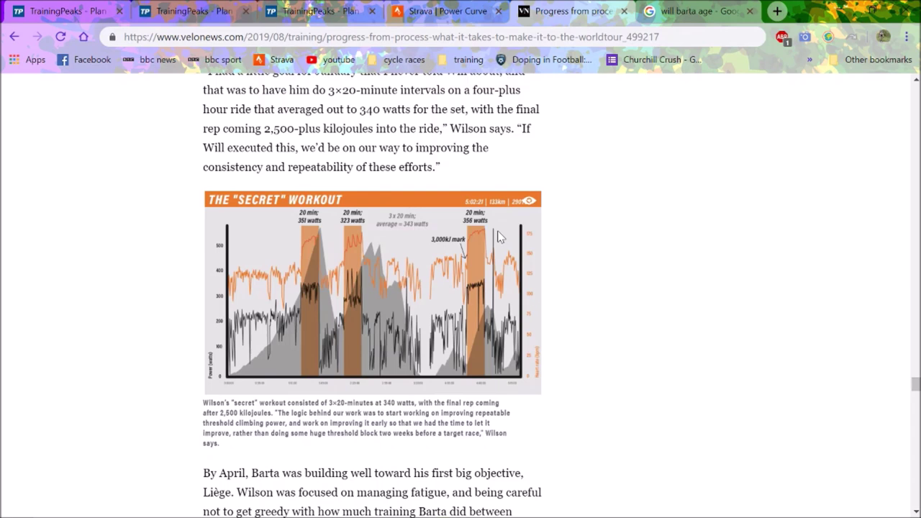
Scroll to the article's end, then back up to the Progress from Process table and enlarge it.
scroll(498, 238, down, 1)
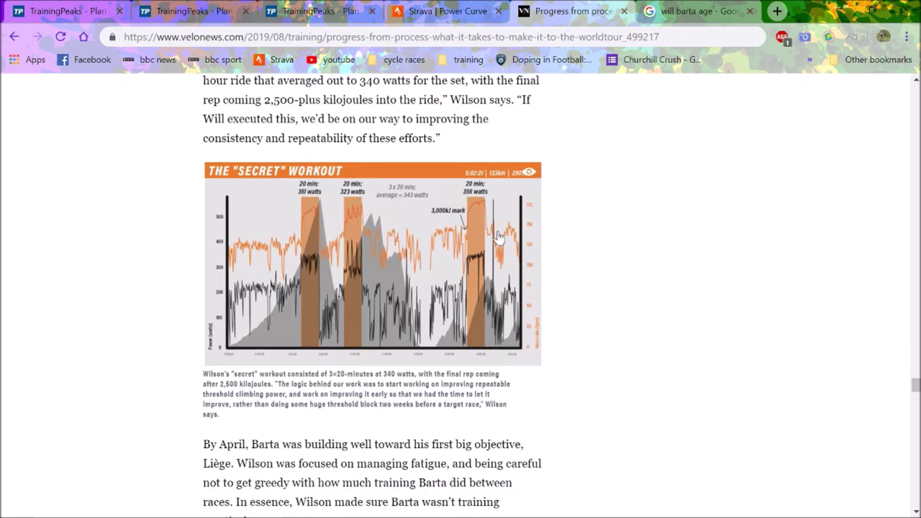
scroll(498, 237, down, 1)
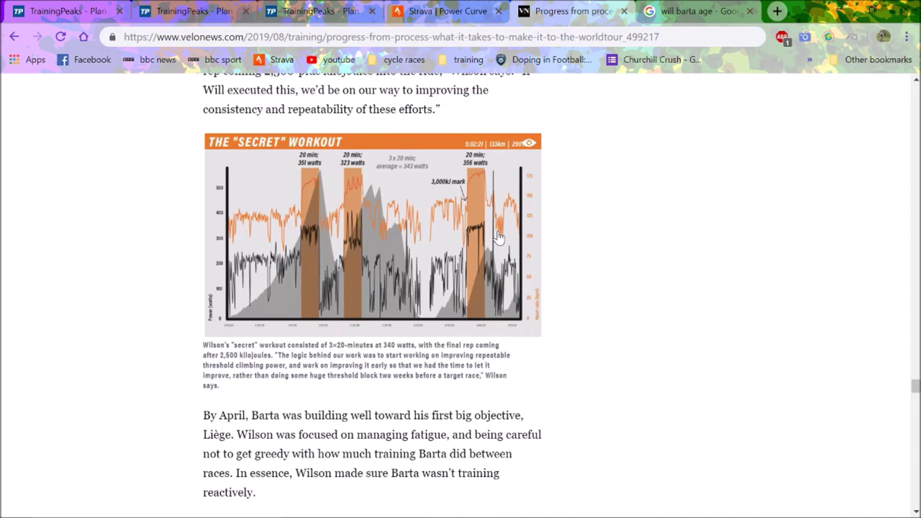
scroll(498, 237, down, 5)
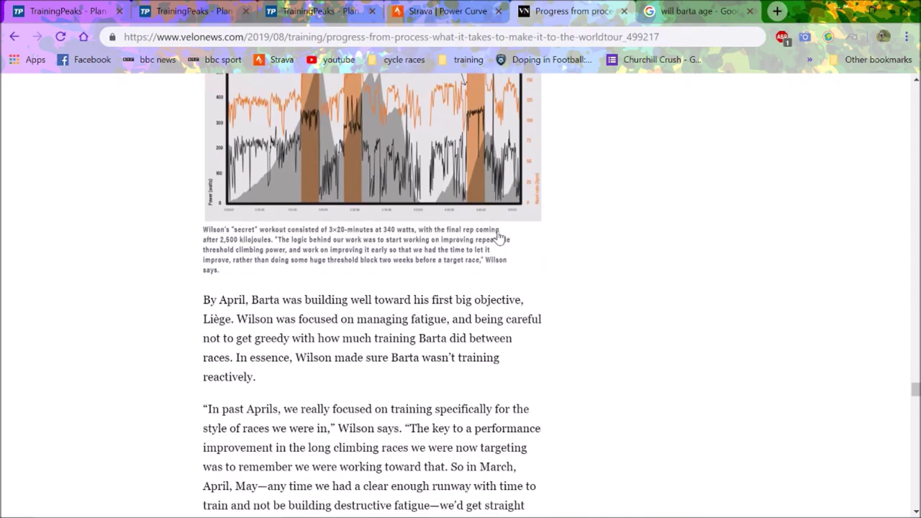
scroll(498, 238, down, 13)
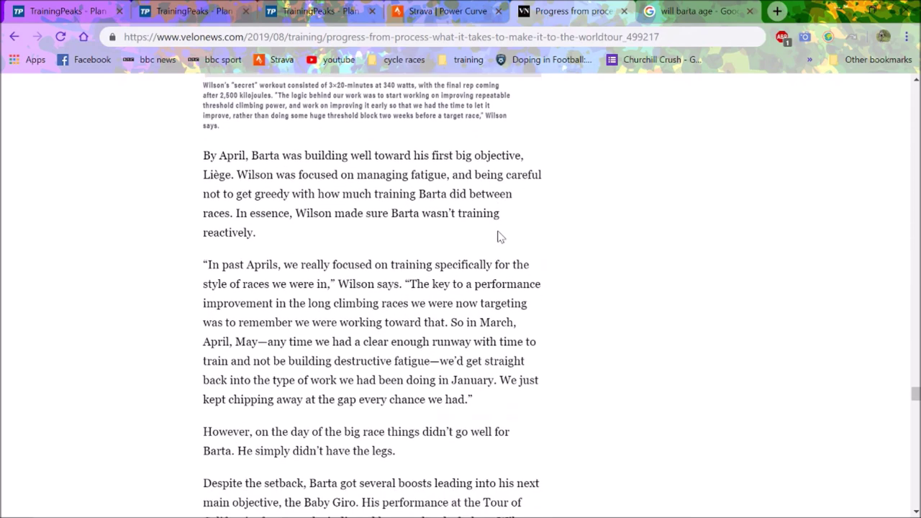
scroll(498, 238, down, 13)
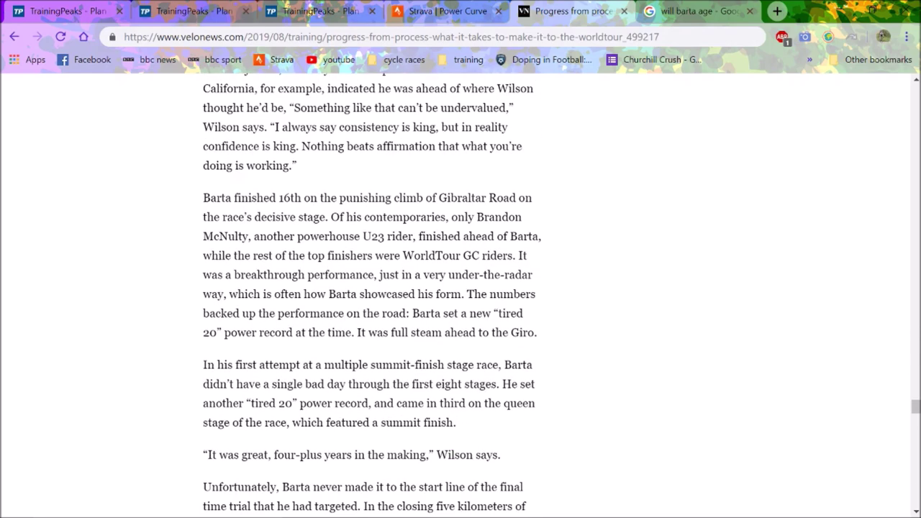
scroll(501, 238, down, 14)
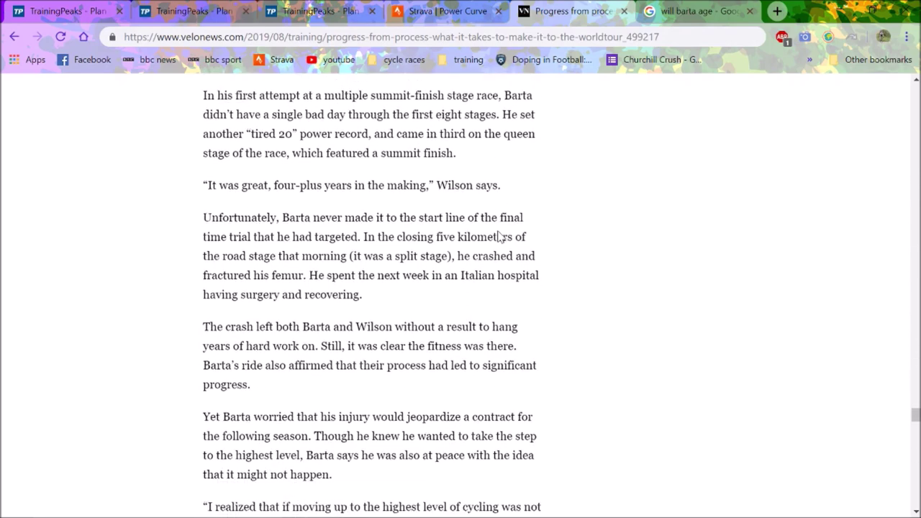
scroll(500, 237, down, 15)
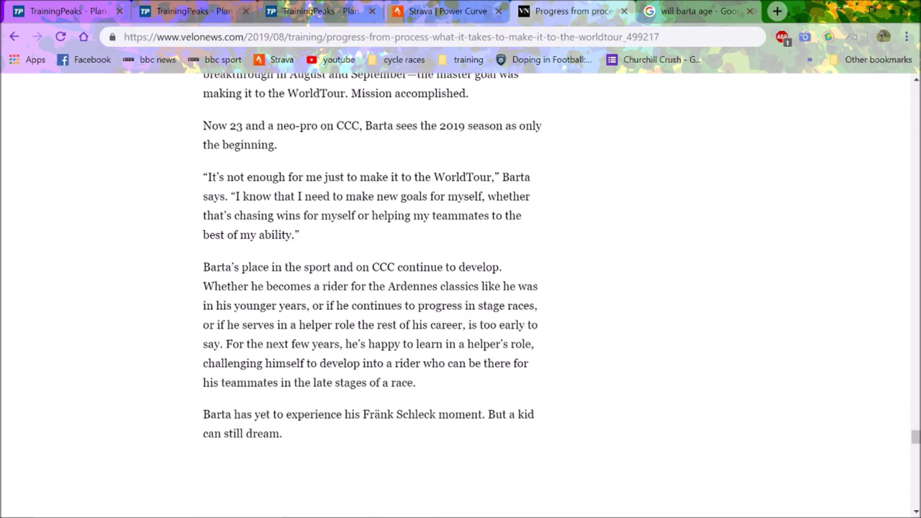
scroll(905, 309, up, 20)
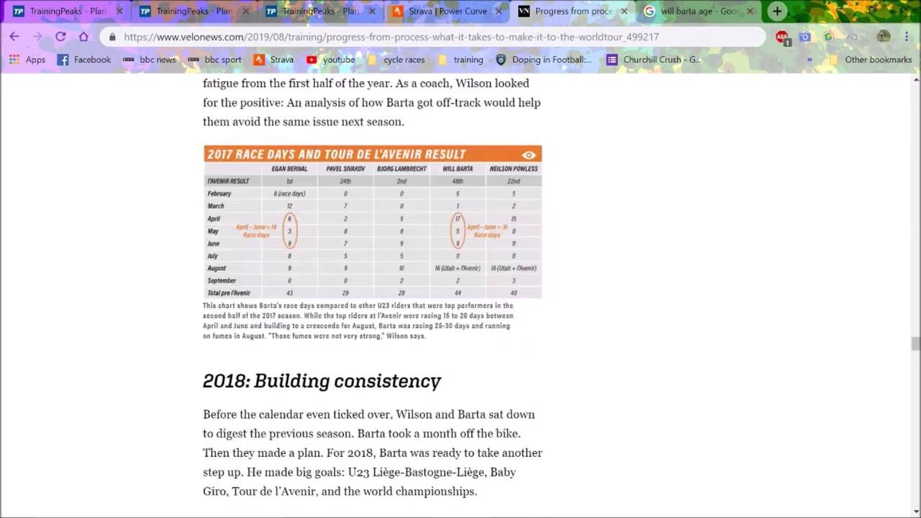
mouse_move(915, 288)
mouse_down()
mouse_move(914, 270)
mouse_move(912, 277)
mouse_up()
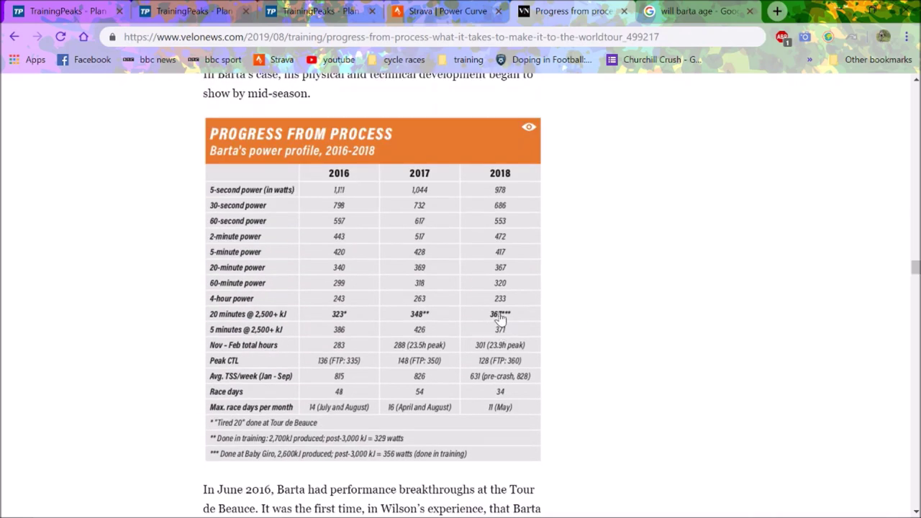
click(417, 181)
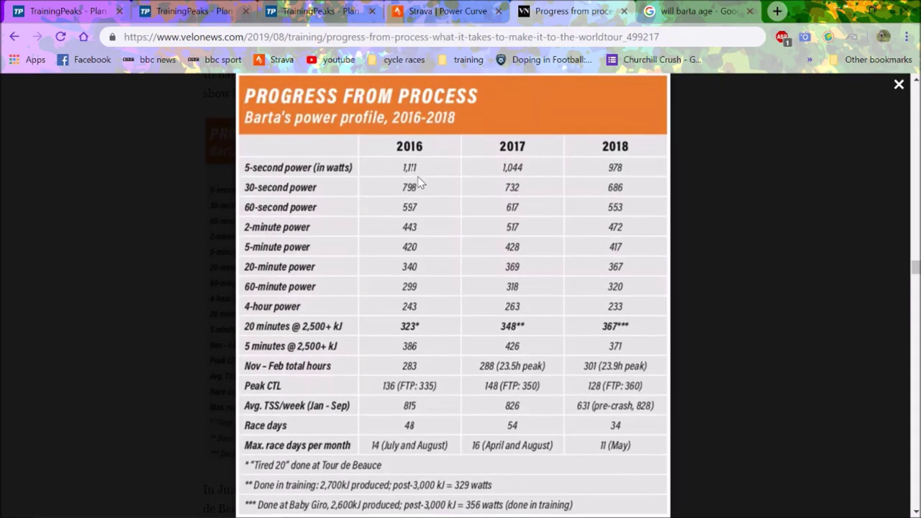
Close the enlarged table and switch to the TrainingPeaks 26 January 2019 ride summary.
click(899, 85)
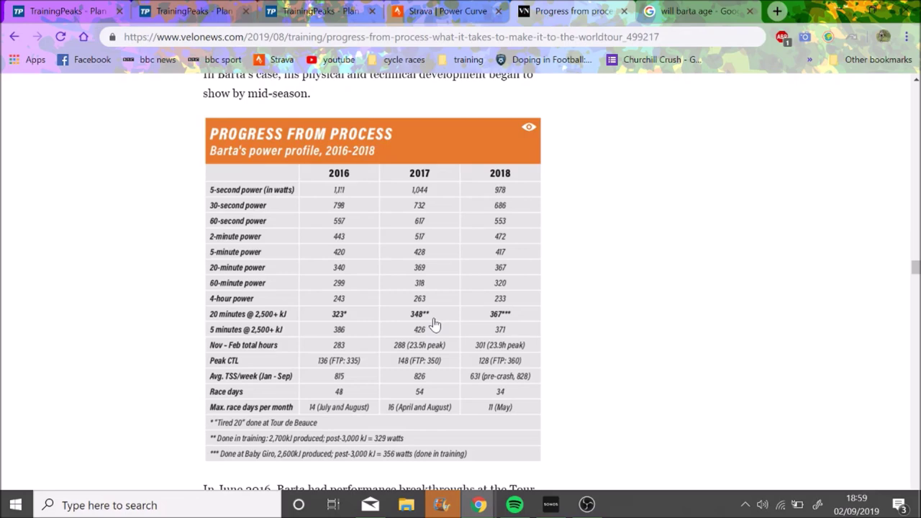
click(181, 11)
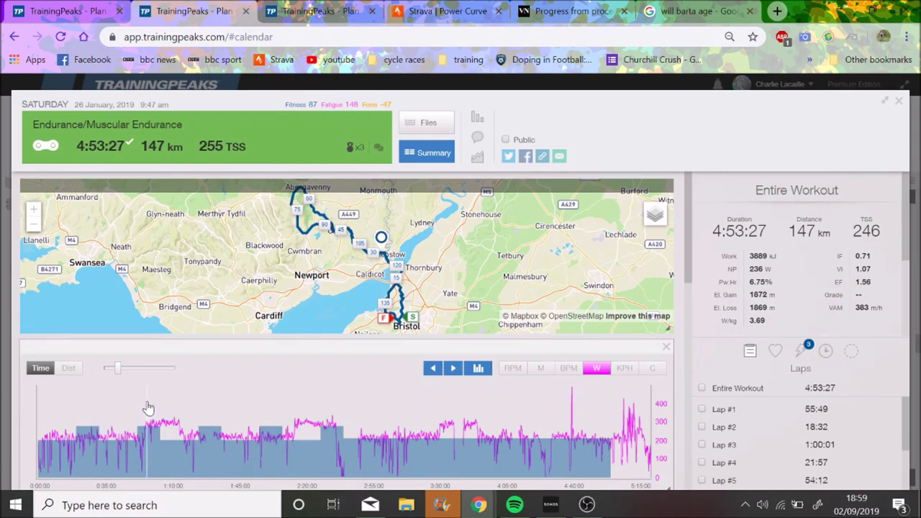
Select efforts on the power chart, ending on a 3:13:59 range at 237 W normalized and 170 TSS.
drag(148, 408, 181, 408)
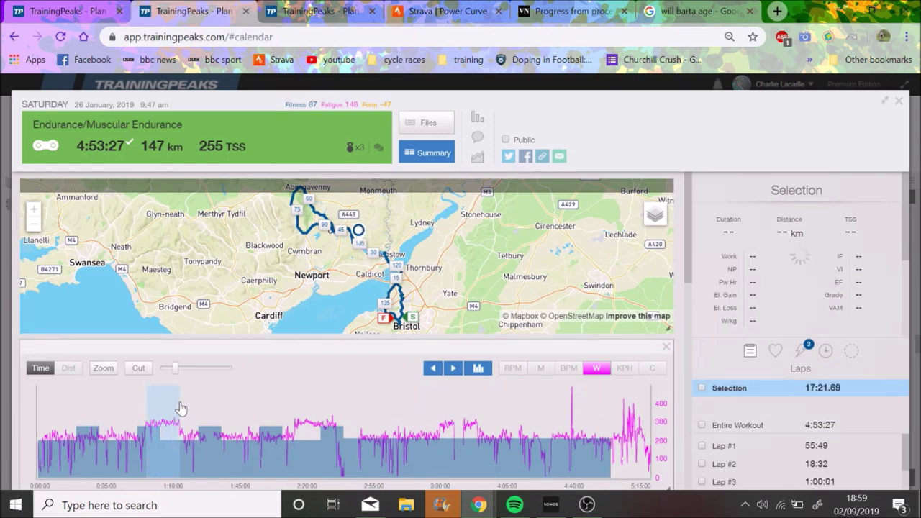
click(233, 422)
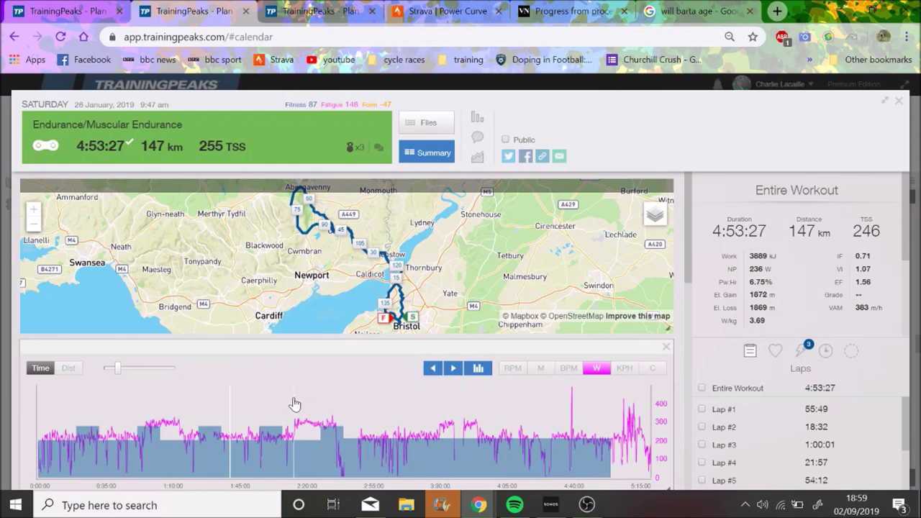
drag(295, 405, 336, 404)
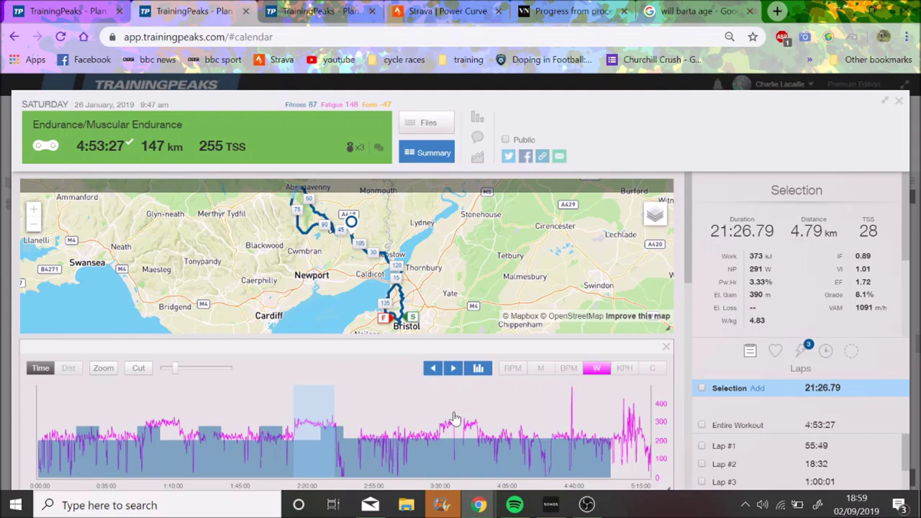
click(454, 419)
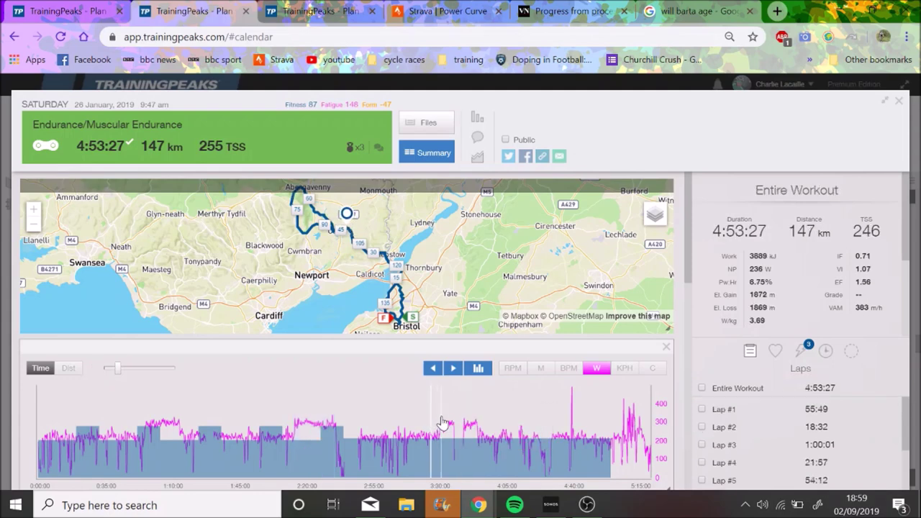
mouse_move(440, 421)
mouse_down()
mouse_move(456, 418)
mouse_move(38, 445)
mouse_up()
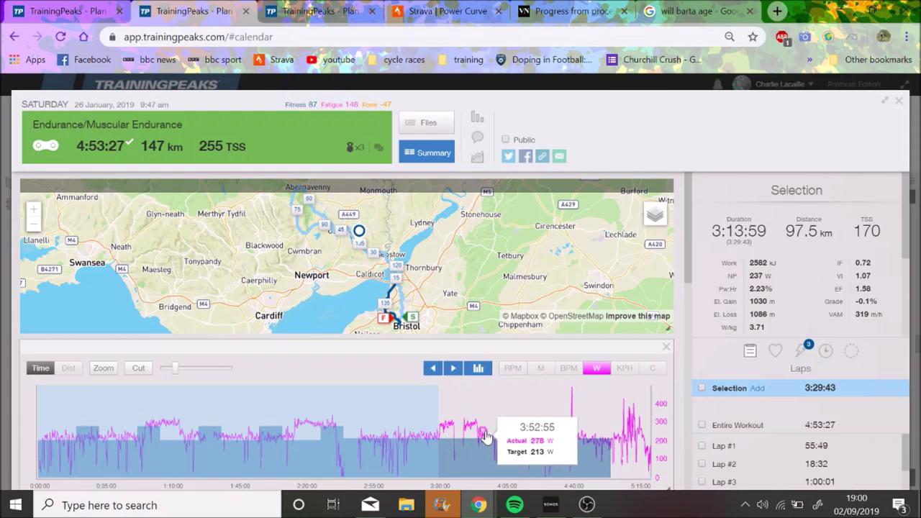
Return to the VeloNews Progress from Process article and scroll through it.
click(655, 8)
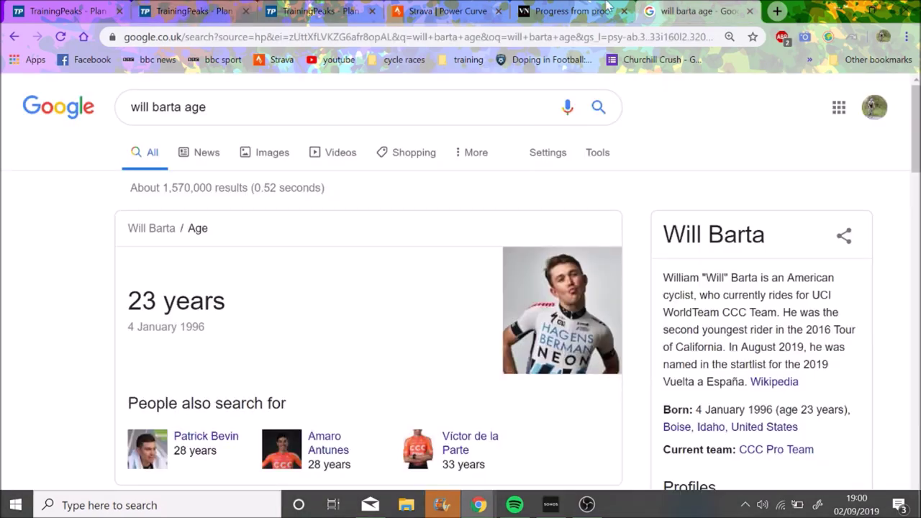
click(572, 11)
scroll(373, 337, up, 1)
scroll(374, 337, up, 15)
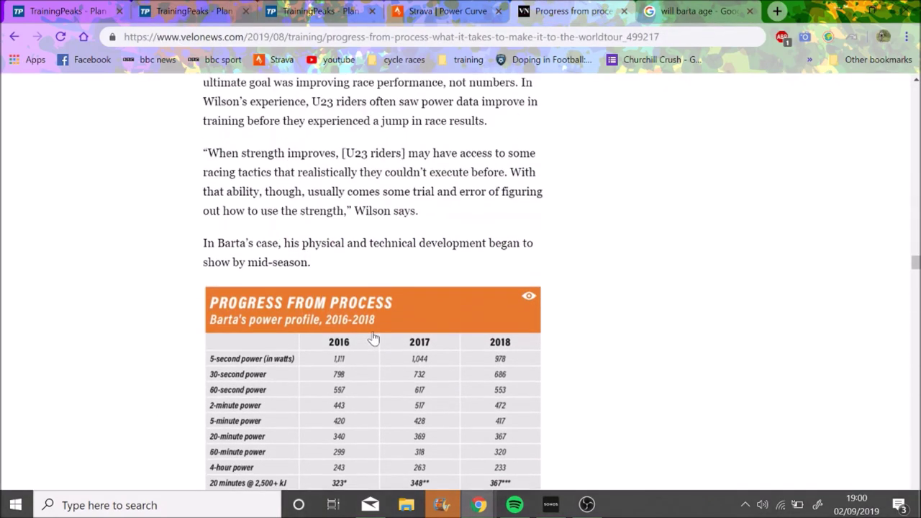
scroll(374, 337, up, 10)
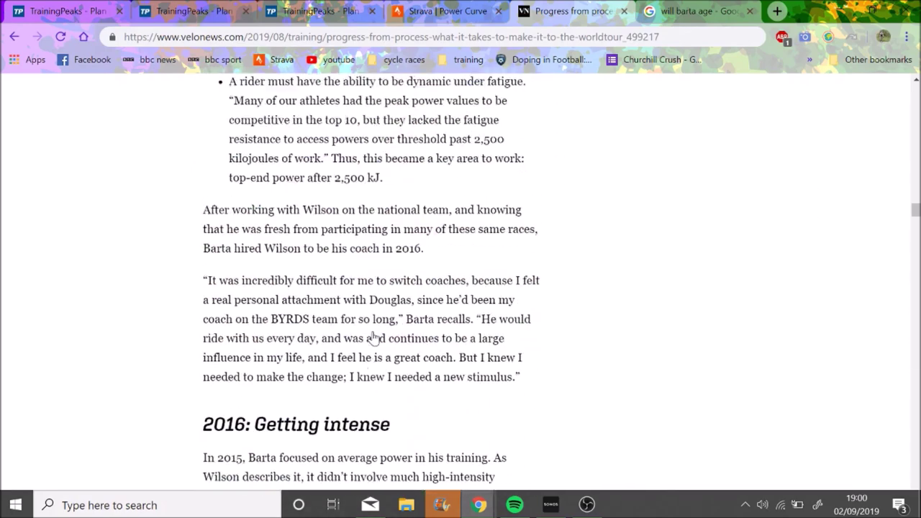
scroll(374, 337, down, 4)
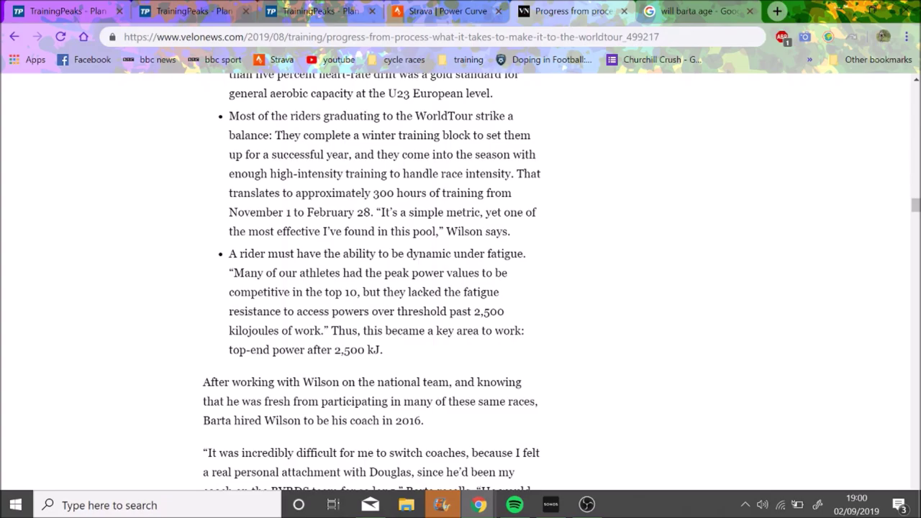
scroll(374, 337, down, 15)
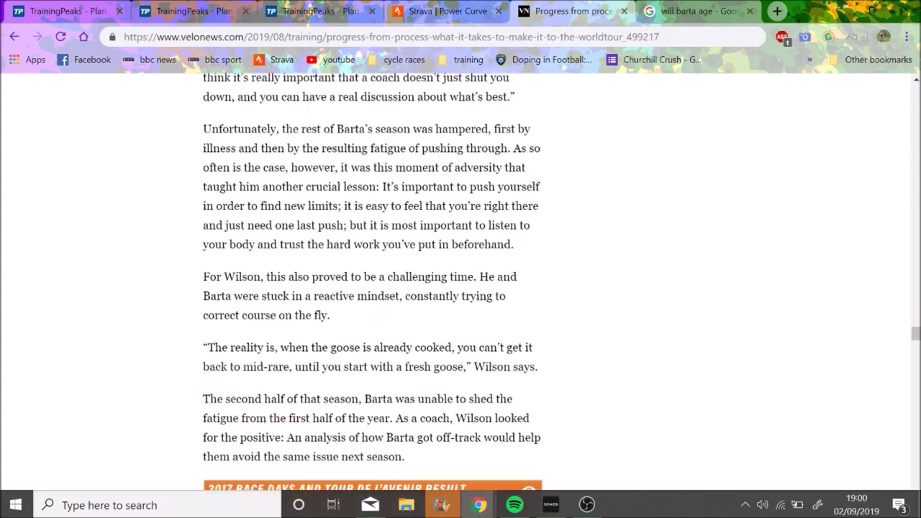
scroll(374, 336, down, 20)
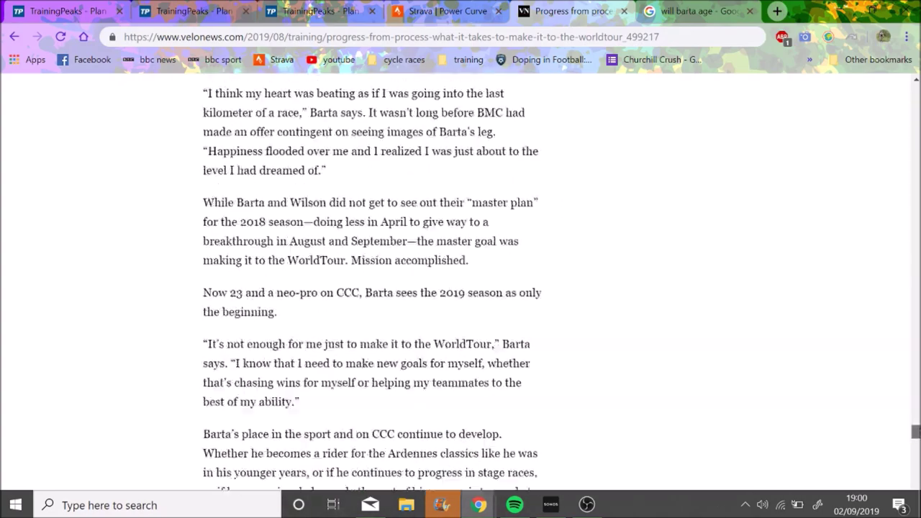
Settle on Barta's 2016–2018 power-profile table, then head back to TrainingPeaks.
drag(916, 430, 915, 386)
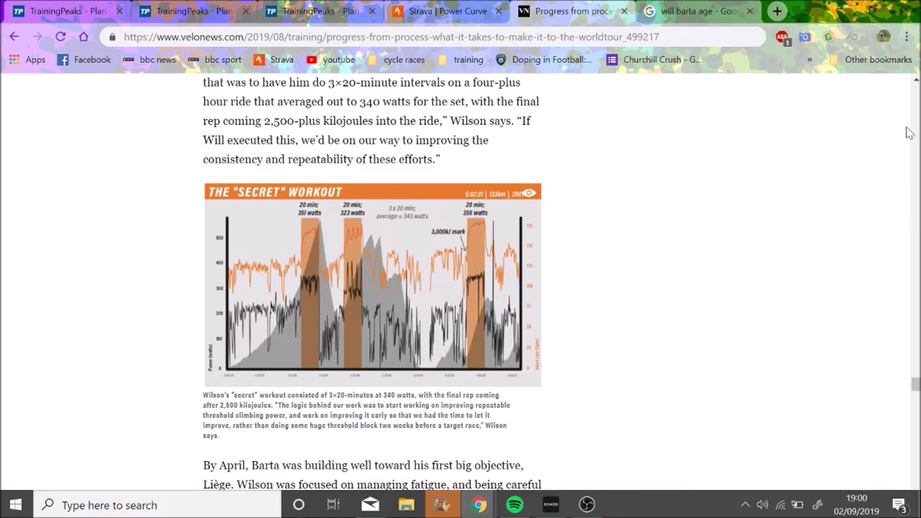
scroll(373, 281, up, 20)
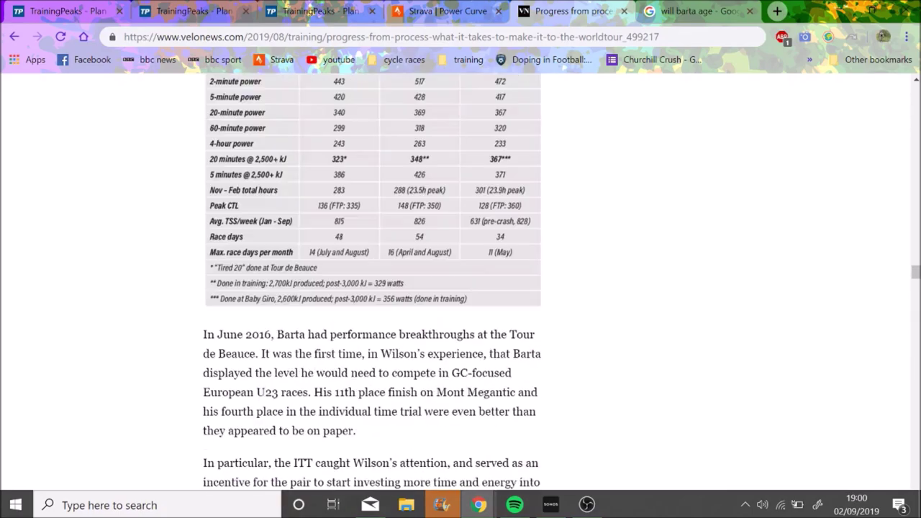
scroll(373, 281, up, 10)
scroll(372, 281, down, 20)
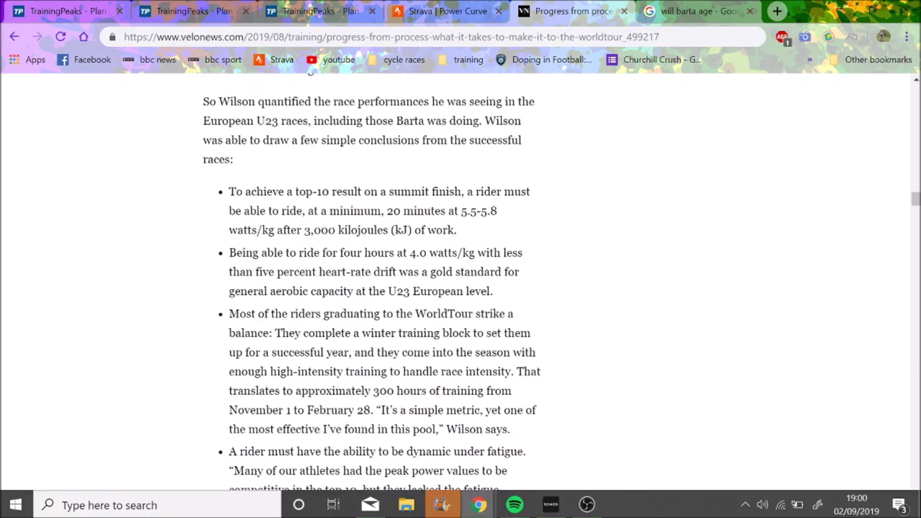
scroll(919, 319, down, 3)
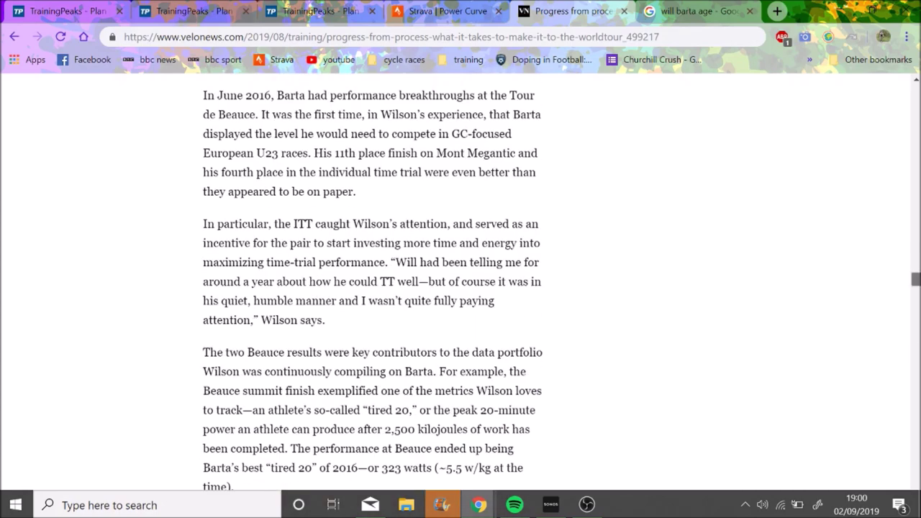
scroll(549, 277, up, 5)
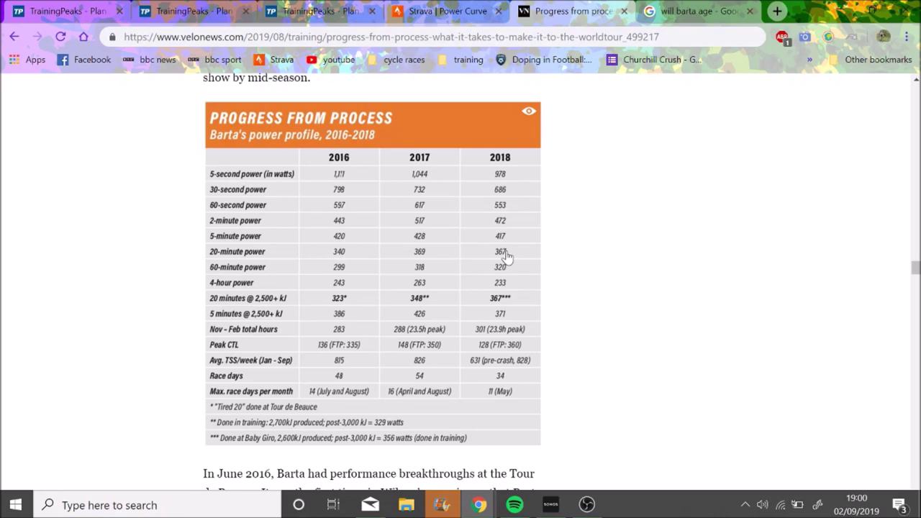
click(144, 8)
Close the 26 January ride details to reveal the TrainingPeaks calendar.
click(338, 9)
click(190, 9)
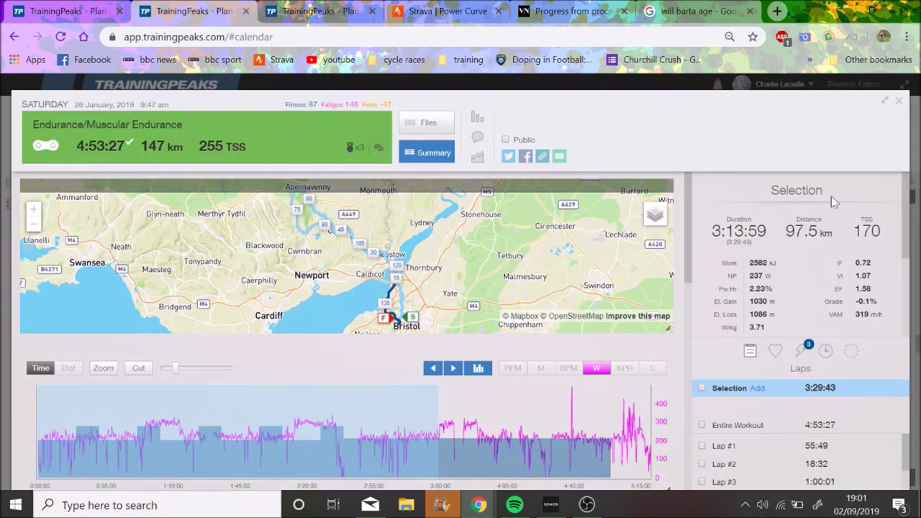
click(899, 102)
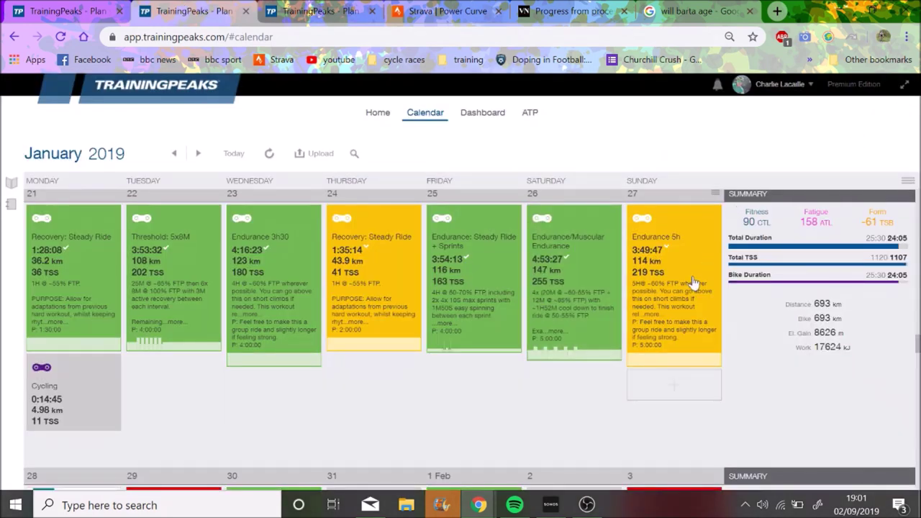
Scroll the January 2019 calendar to the 21–27 January week and its summary.
scroll(919, 352, down, 3)
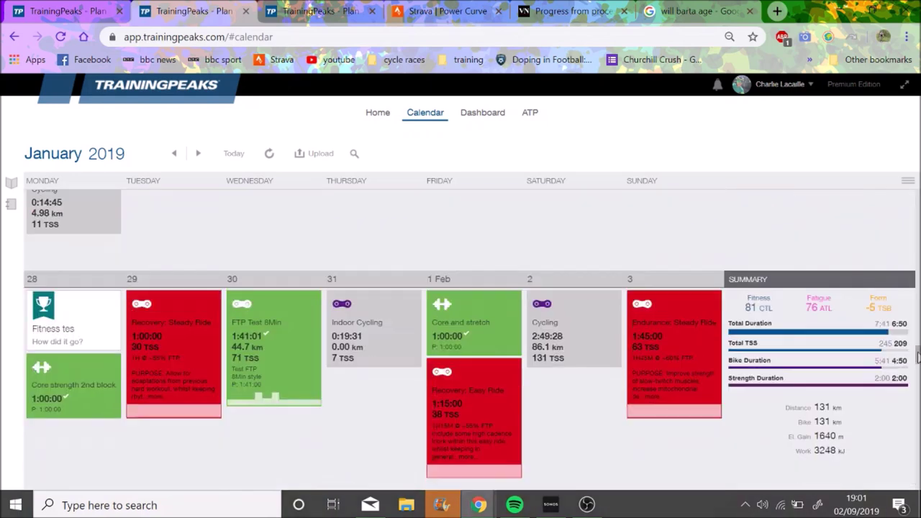
scroll(918, 358, down, 1)
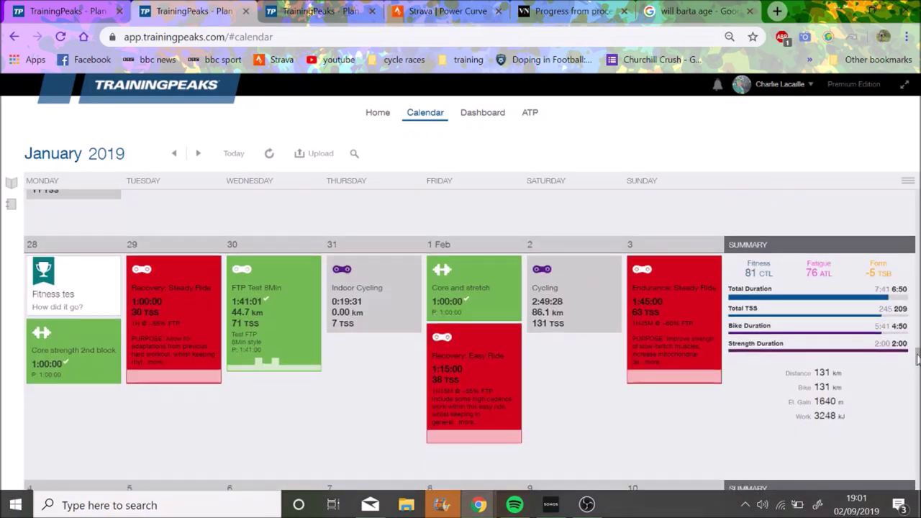
scroll(918, 358, up, 5)
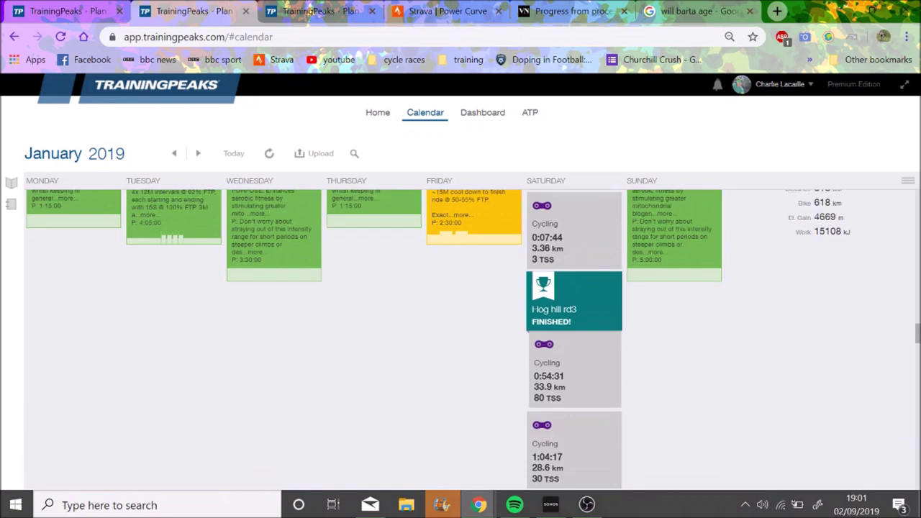
scroll(918, 331, up, 5)
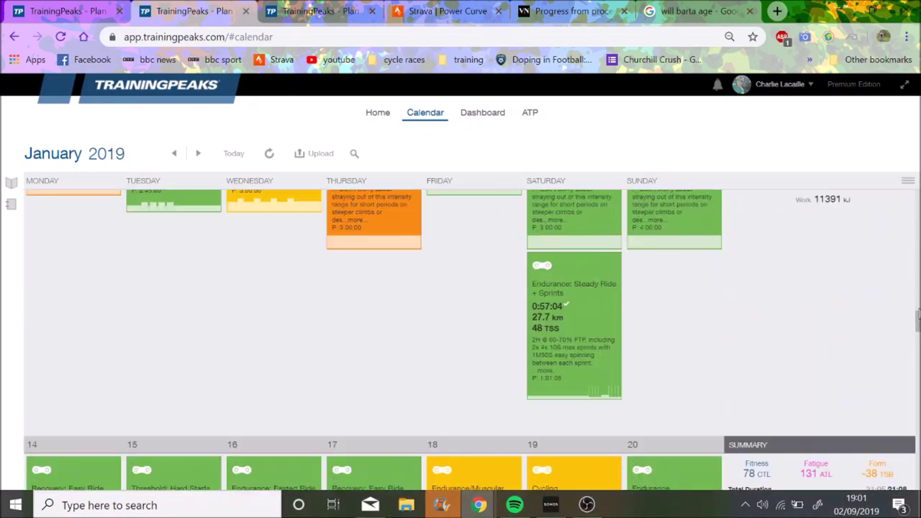
scroll(918, 314, up, 2)
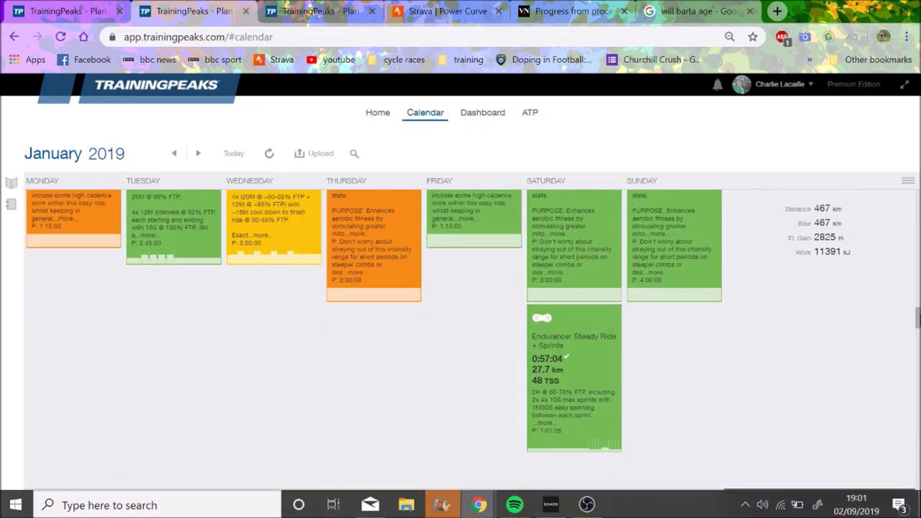
scroll(919, 314, down, 4)
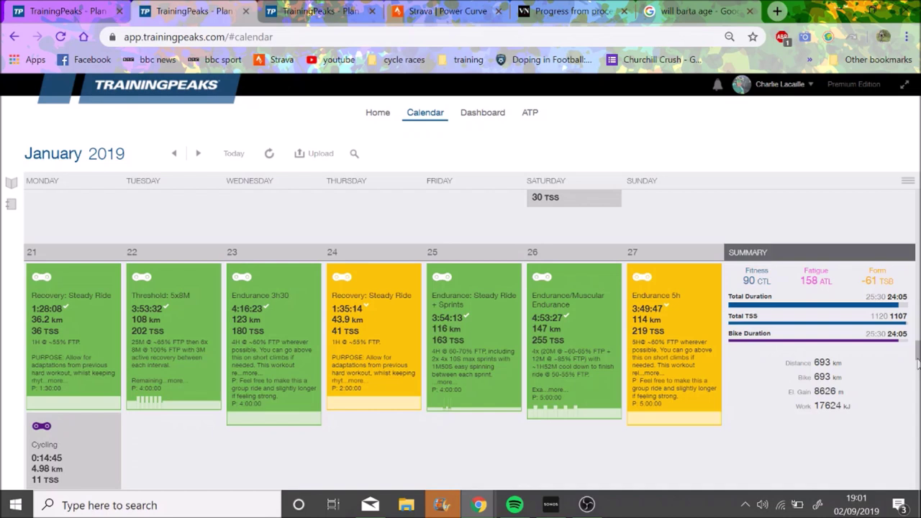
scroll(918, 366, down, 1)
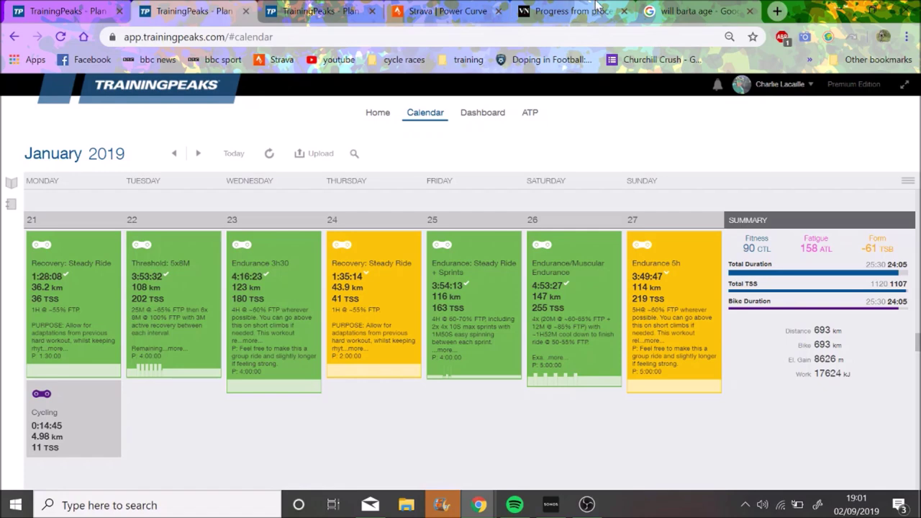
click(455, 8)
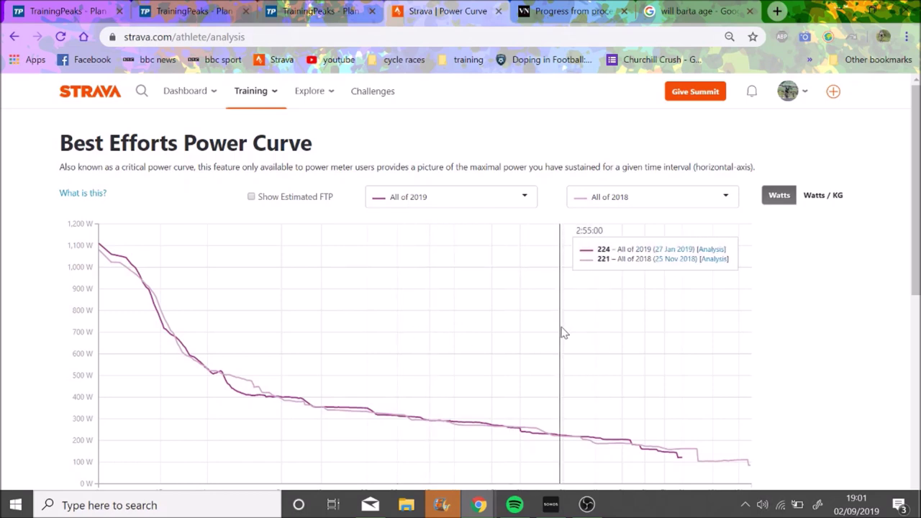
Go back to the VeloNews power-profile table showing 320 W 60-minute and 233 W 4-hour power for 2018.
click(587, 9)
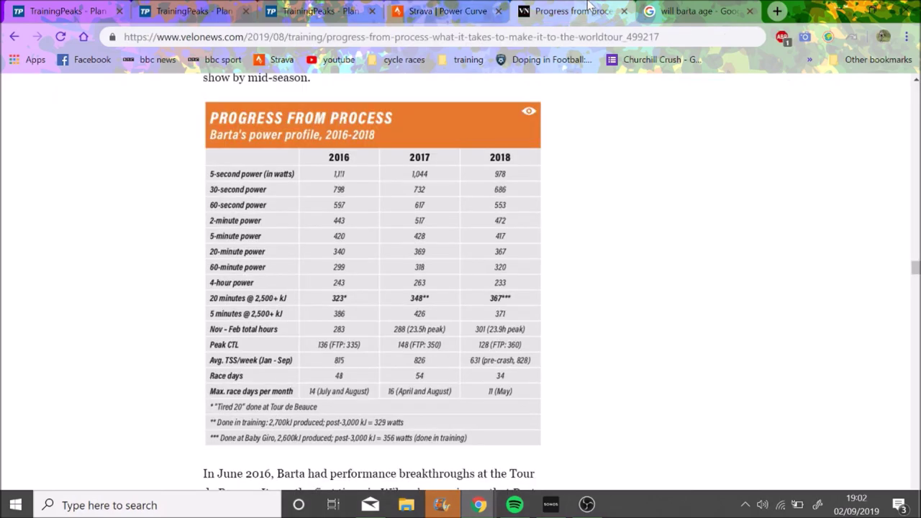